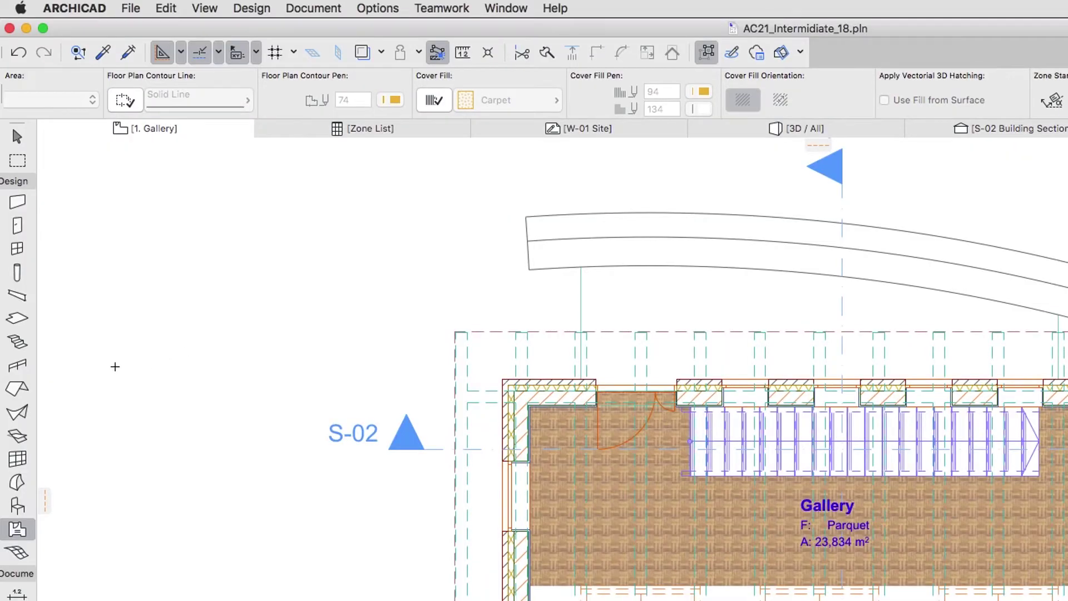
- Open the Railing tool's default settings and glance at the saved Favorites list
click(22, 372)
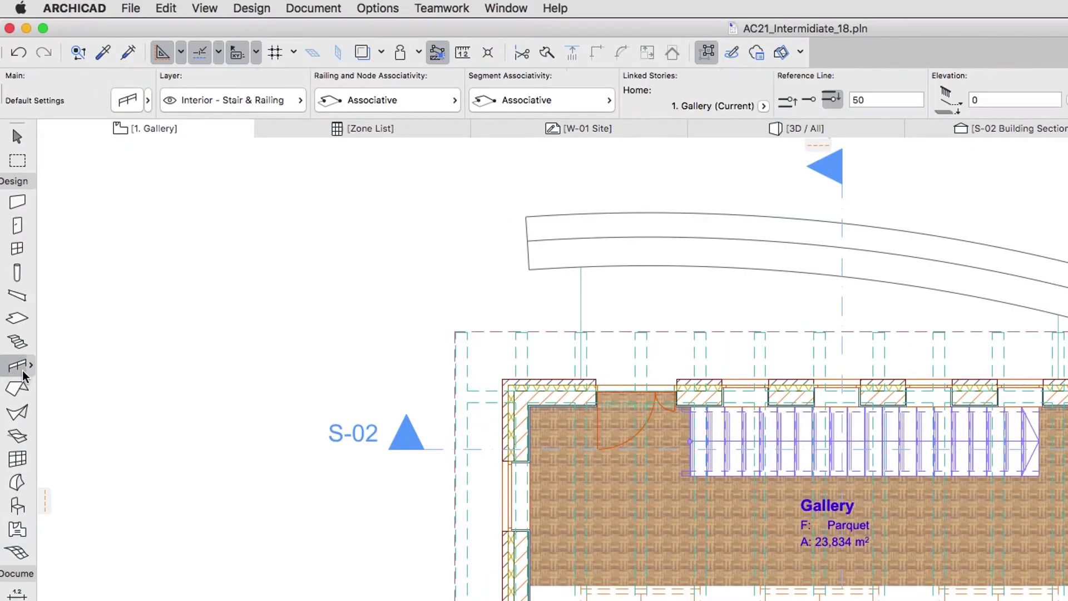
double_click(23, 374)
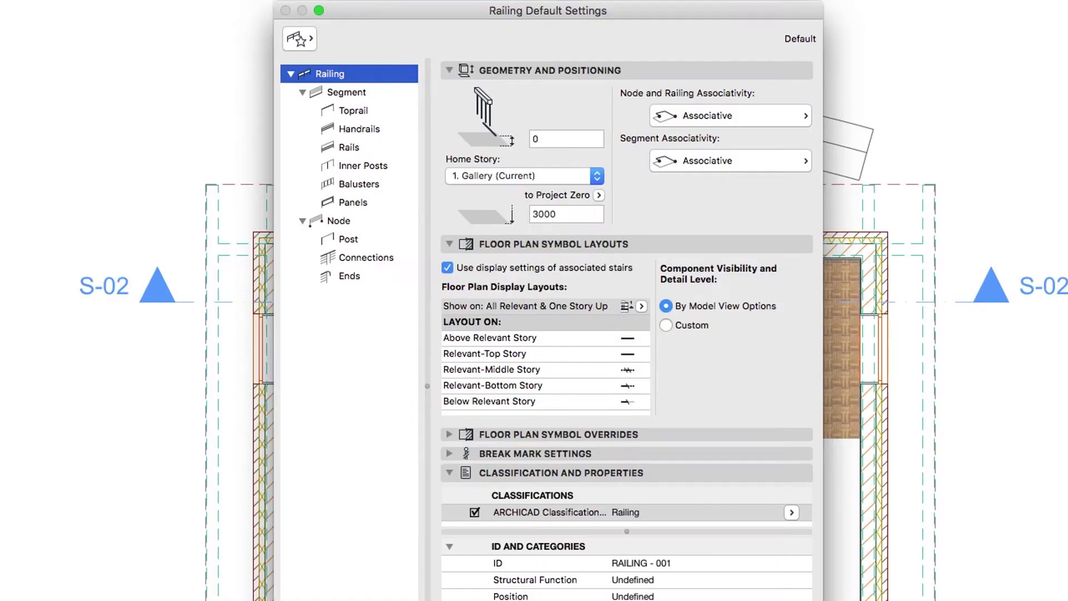
click(297, 43)
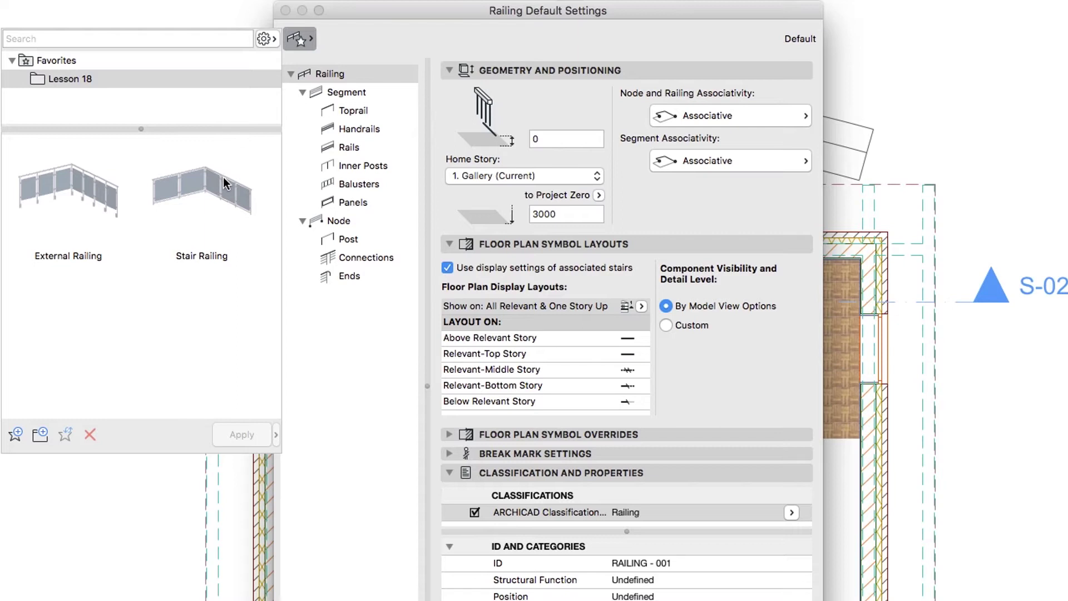
click(293, 46)
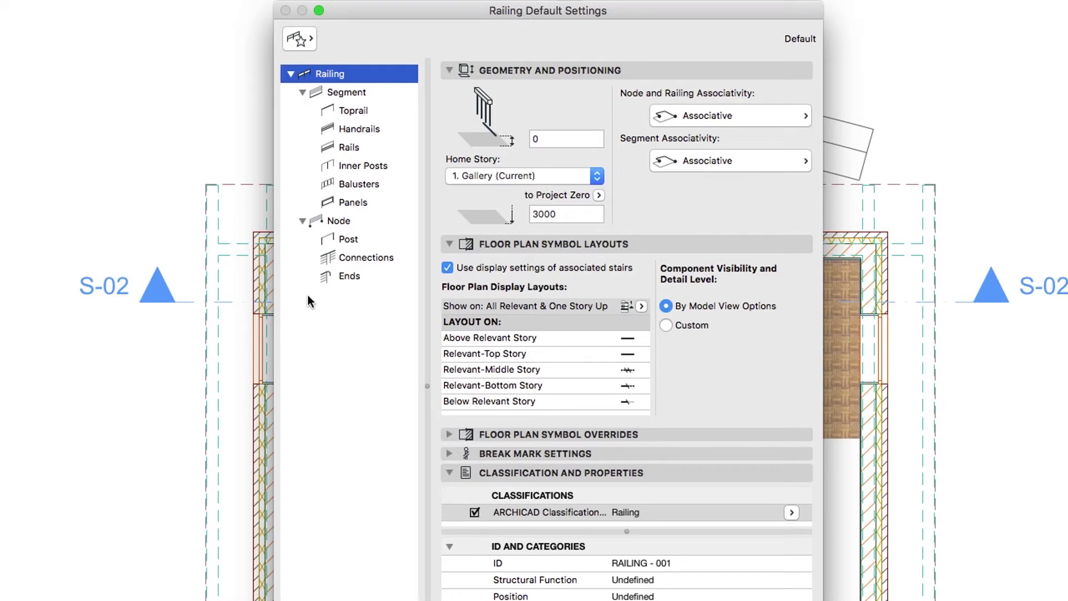
click(345, 166)
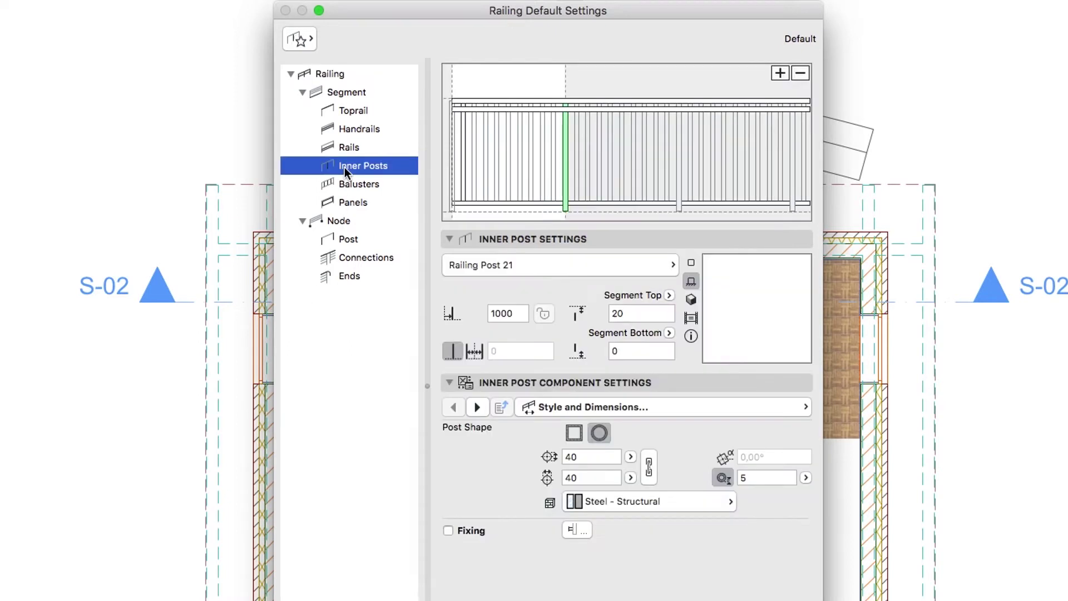
click(351, 131)
click(355, 113)
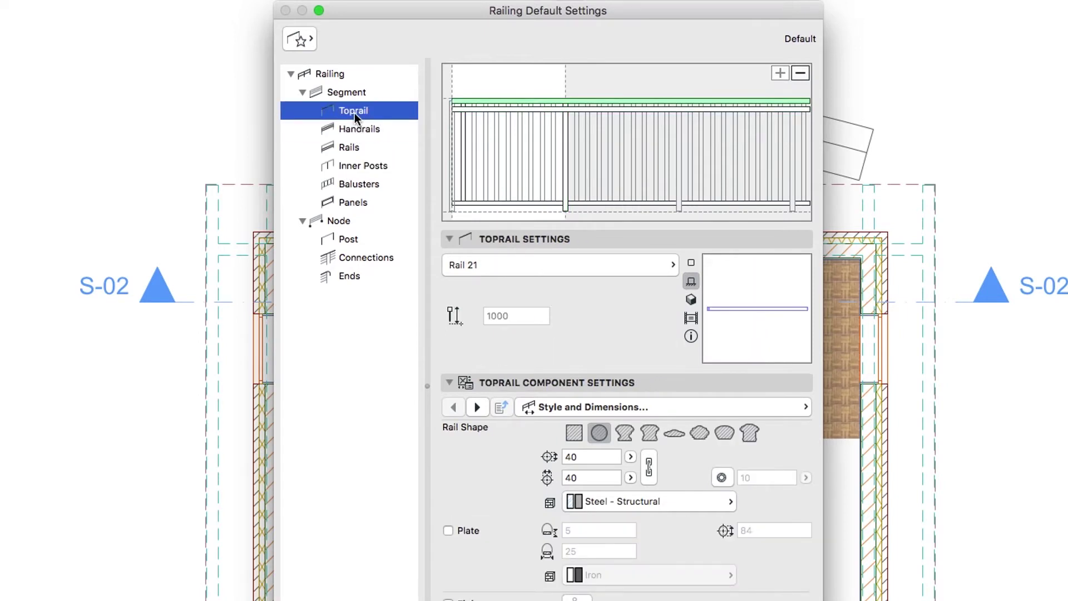
click(462, 143)
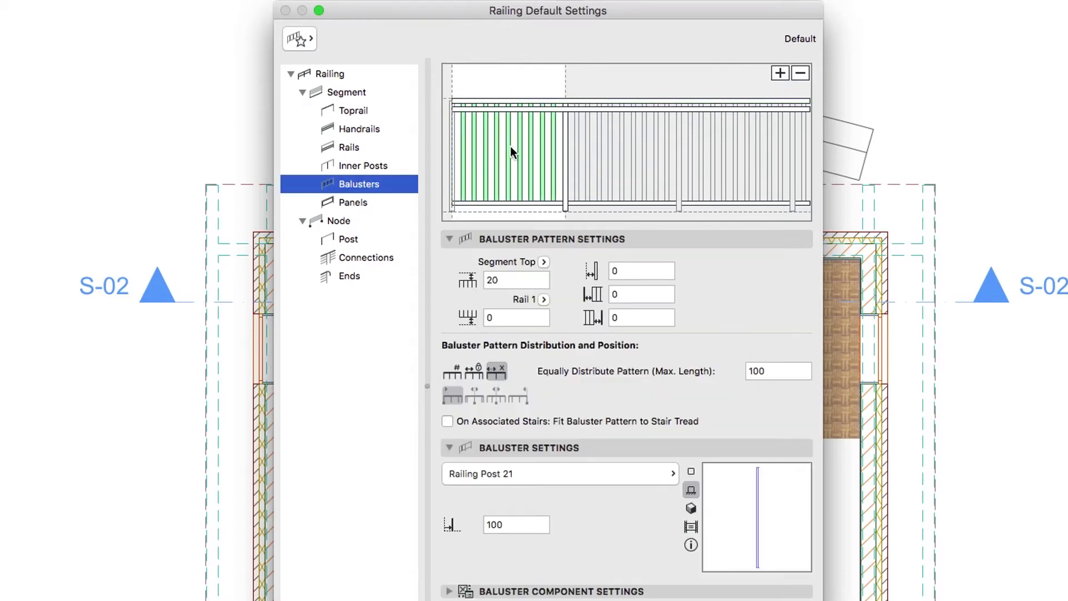
click(564, 151)
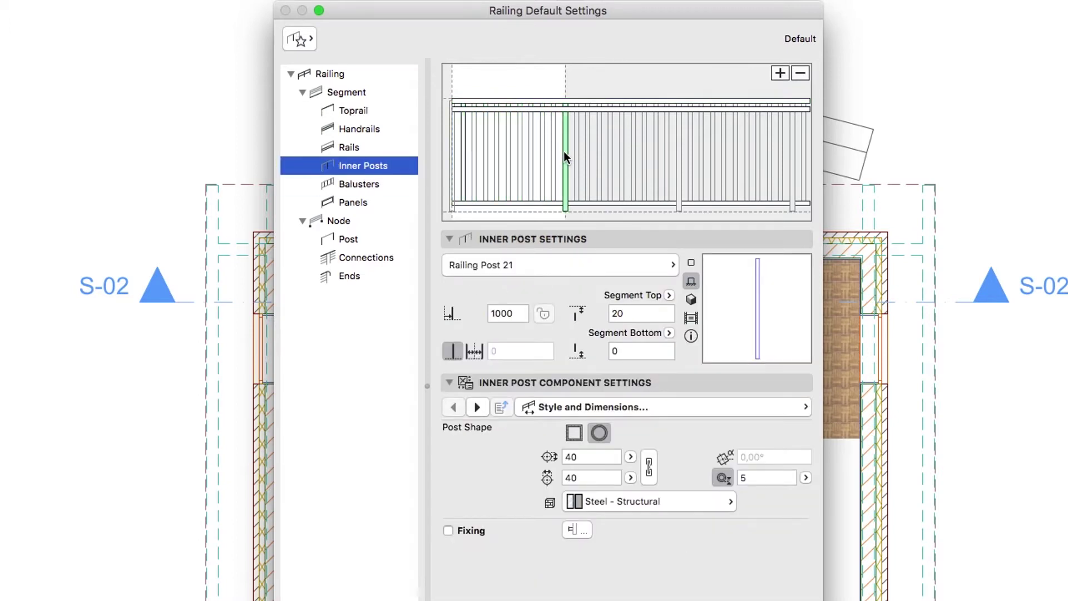
click(549, 110)
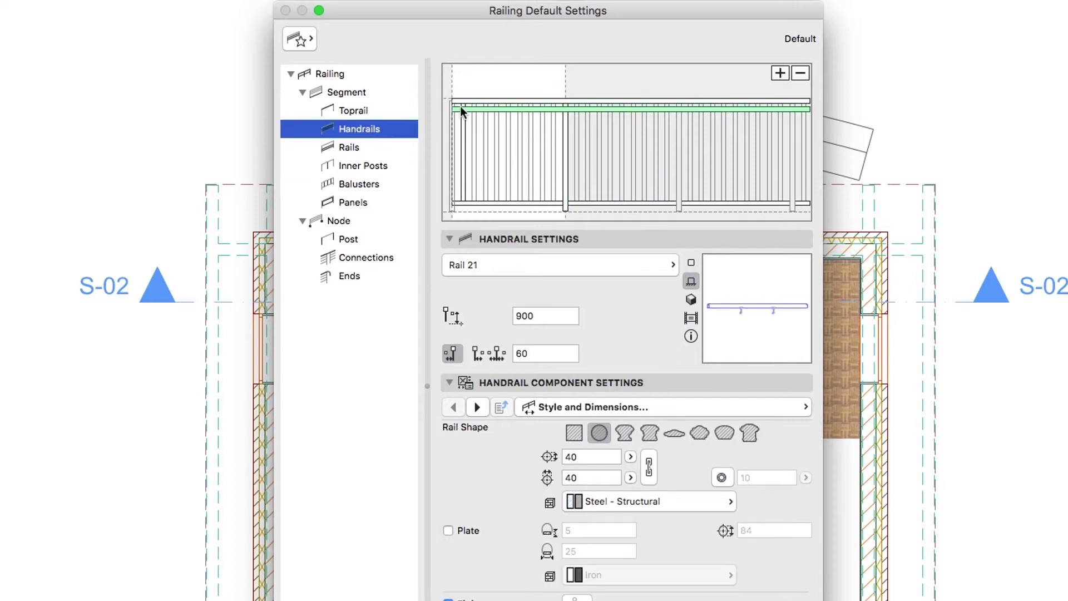
click(383, 79)
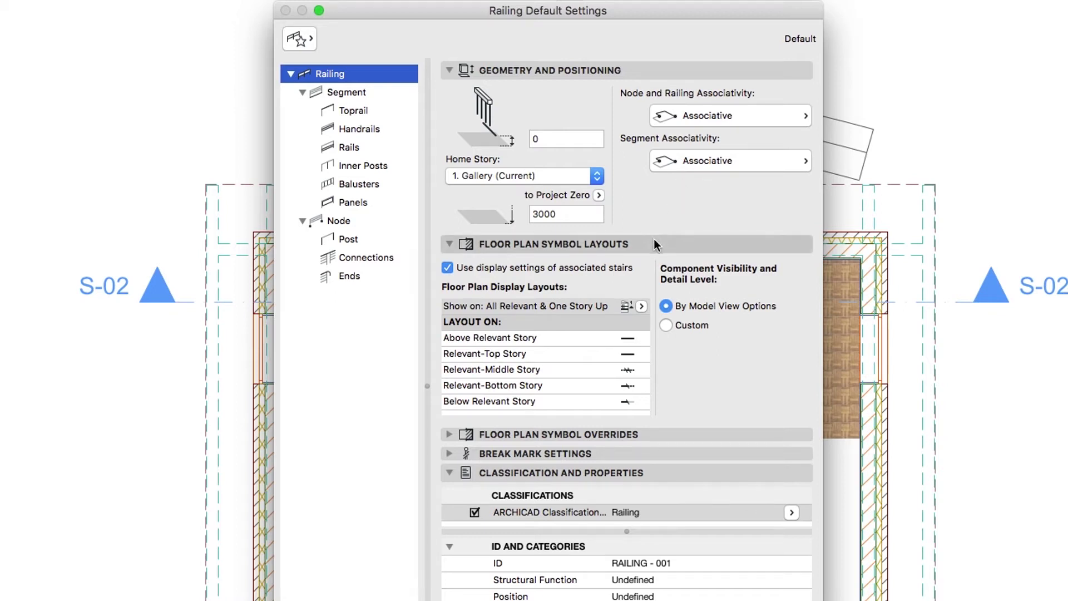
- Show the railing on All Relevant Stories as an Interior, Non-Load-Bearing Element
click(642, 306)
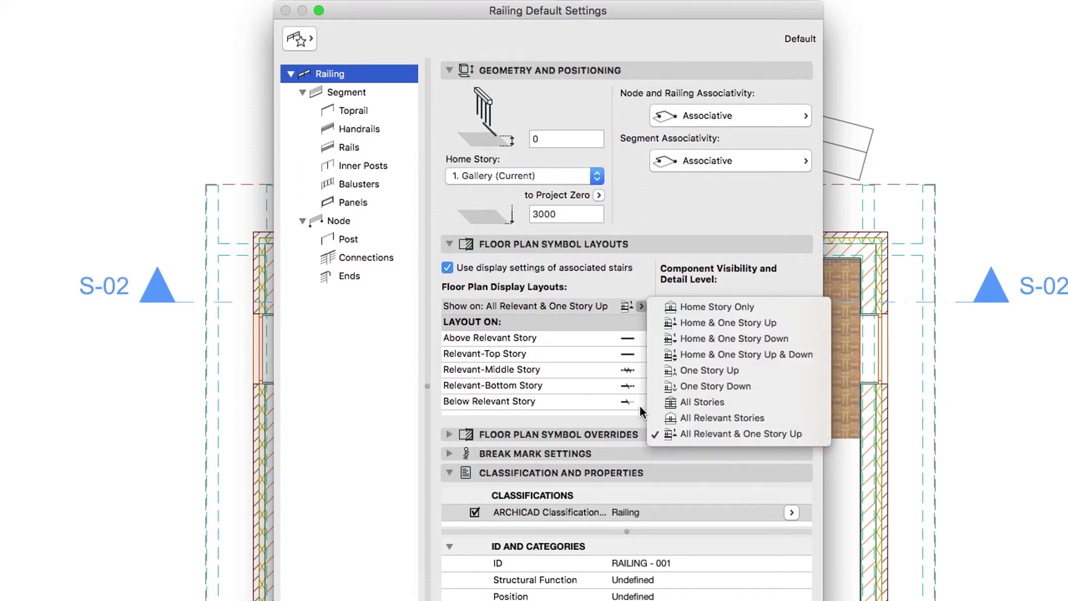
click(655, 418)
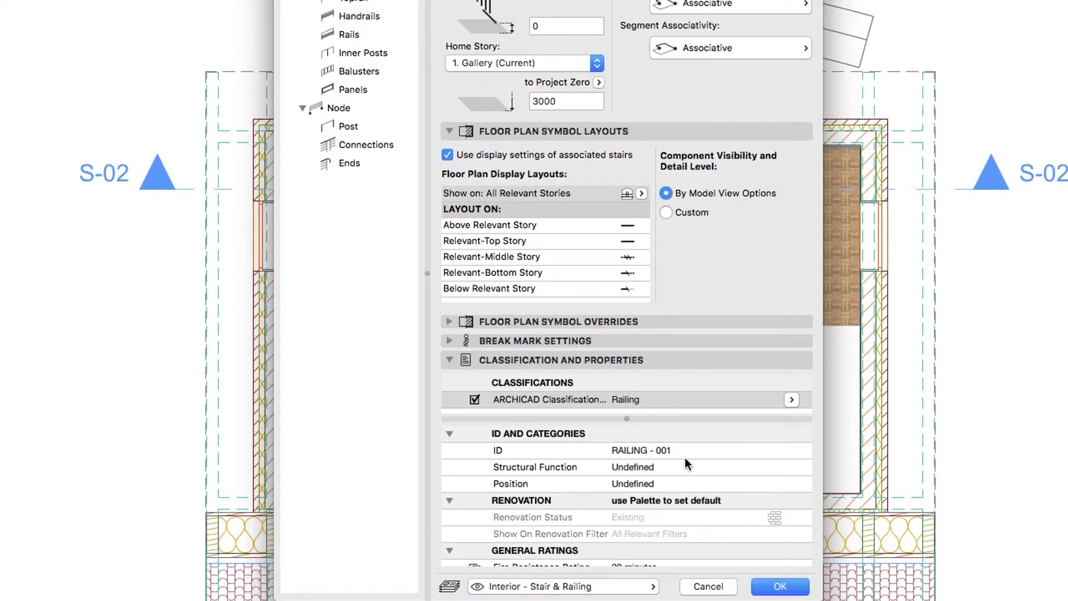
click(686, 468)
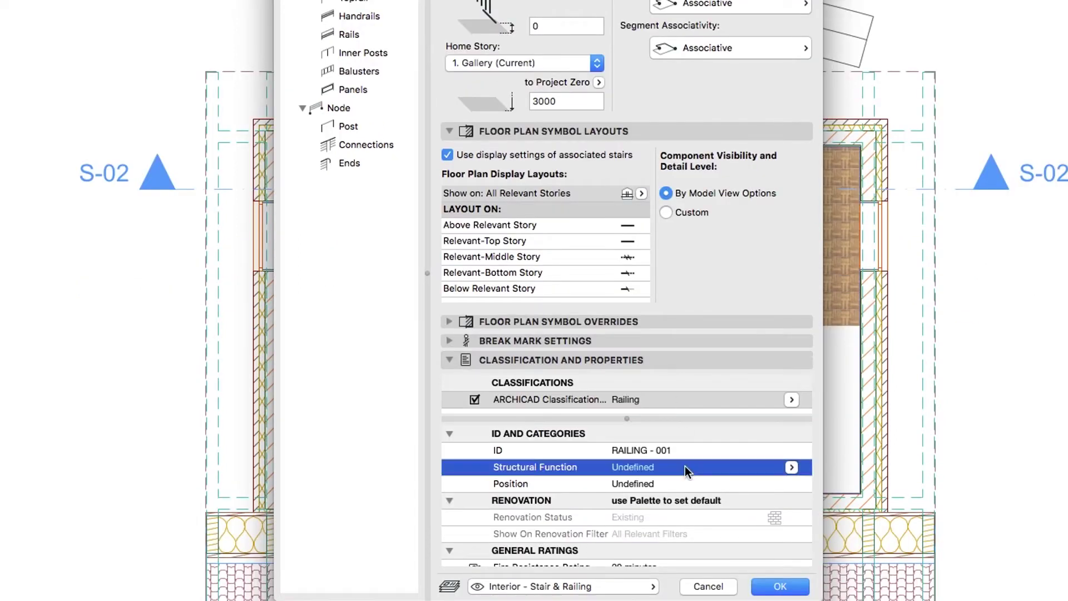
click(791, 468)
click(804, 480)
click(792, 482)
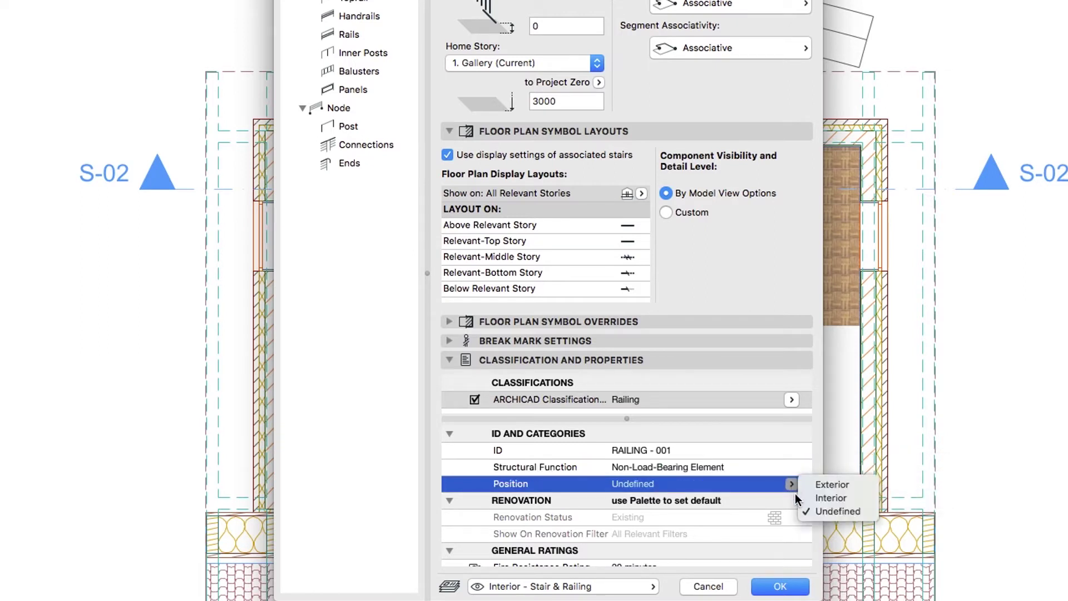
click(806, 496)
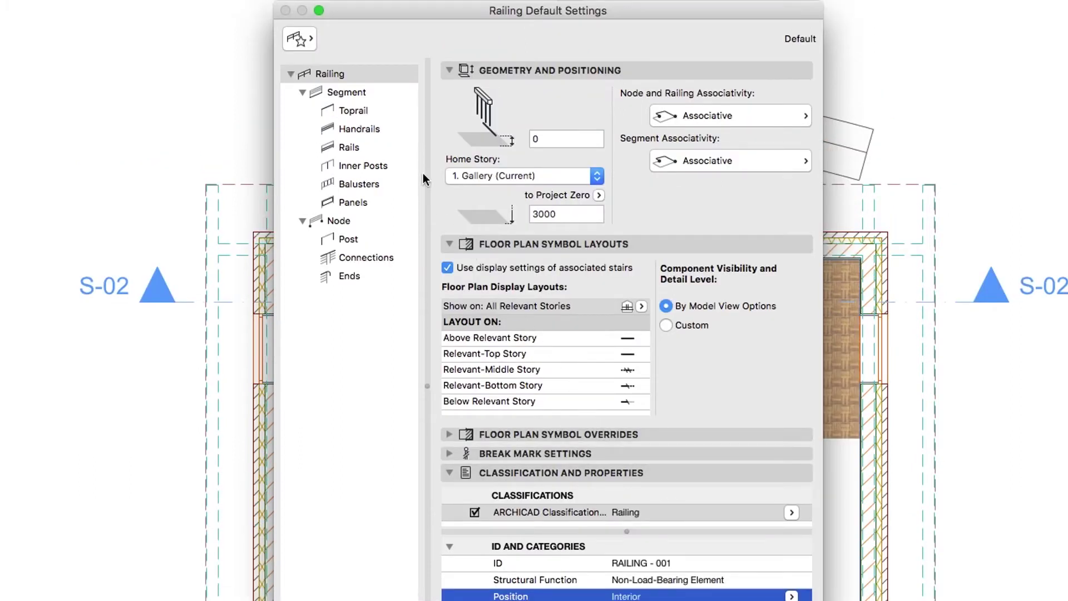
- Equally distribute the segment pattern with 1200 maximum length, fitted to 4 stair treads
click(398, 96)
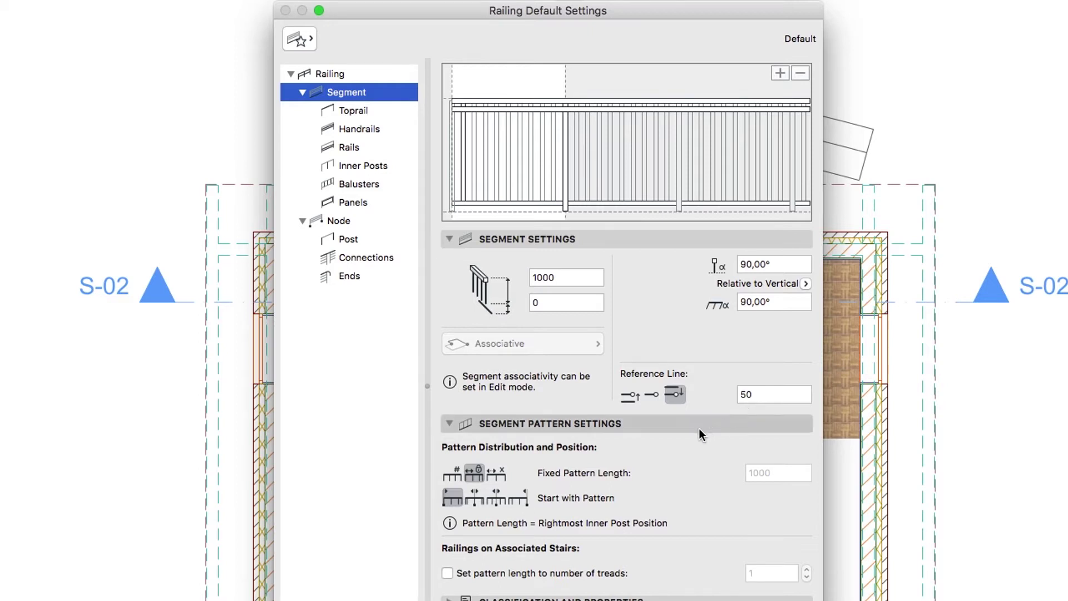
click(500, 476)
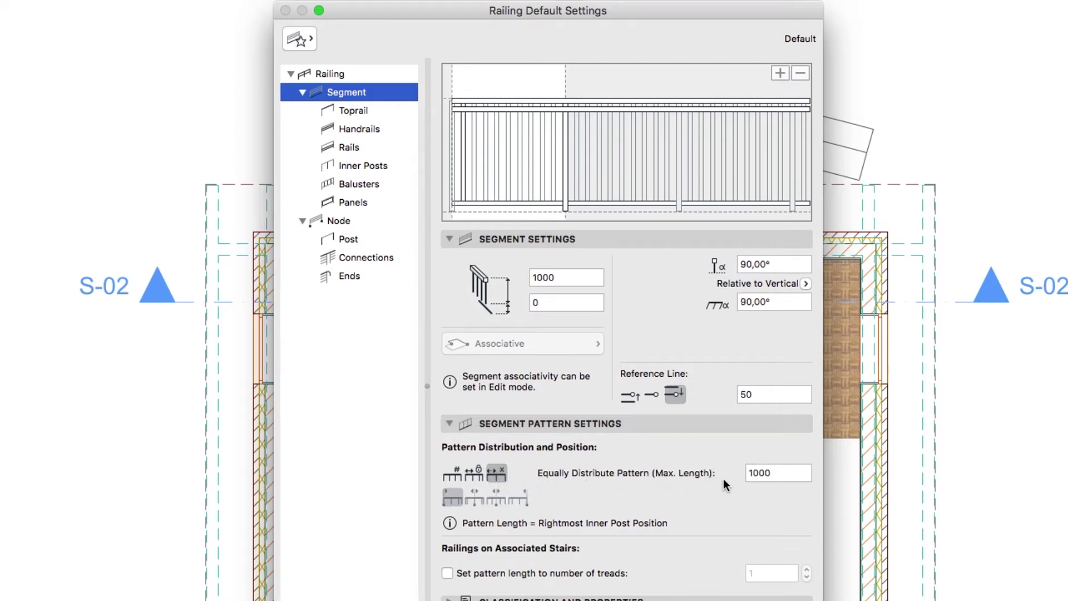
double_click(755, 473)
text(12)
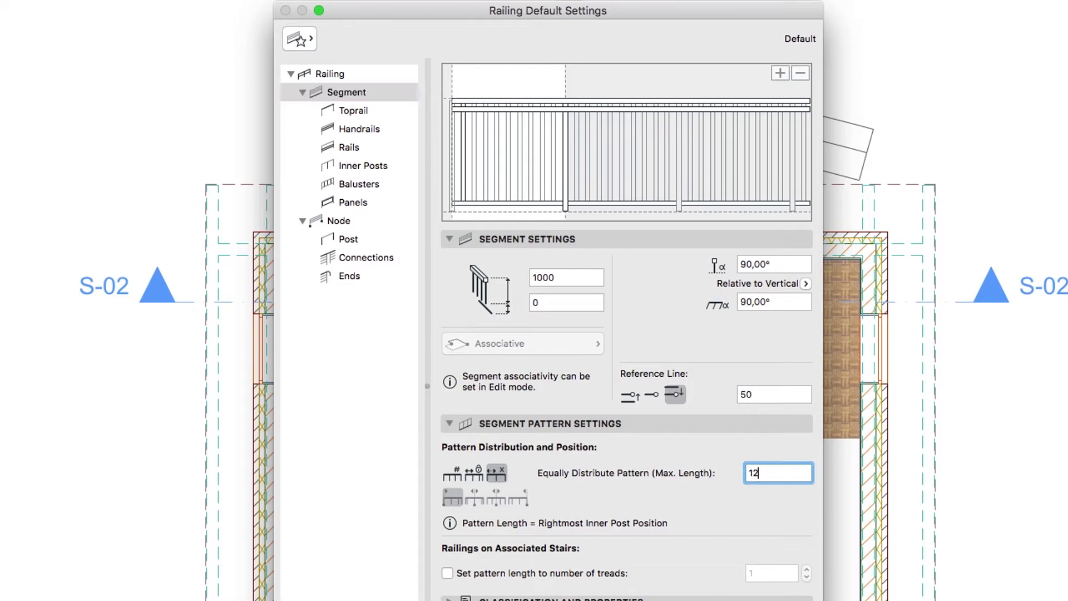
text(00)
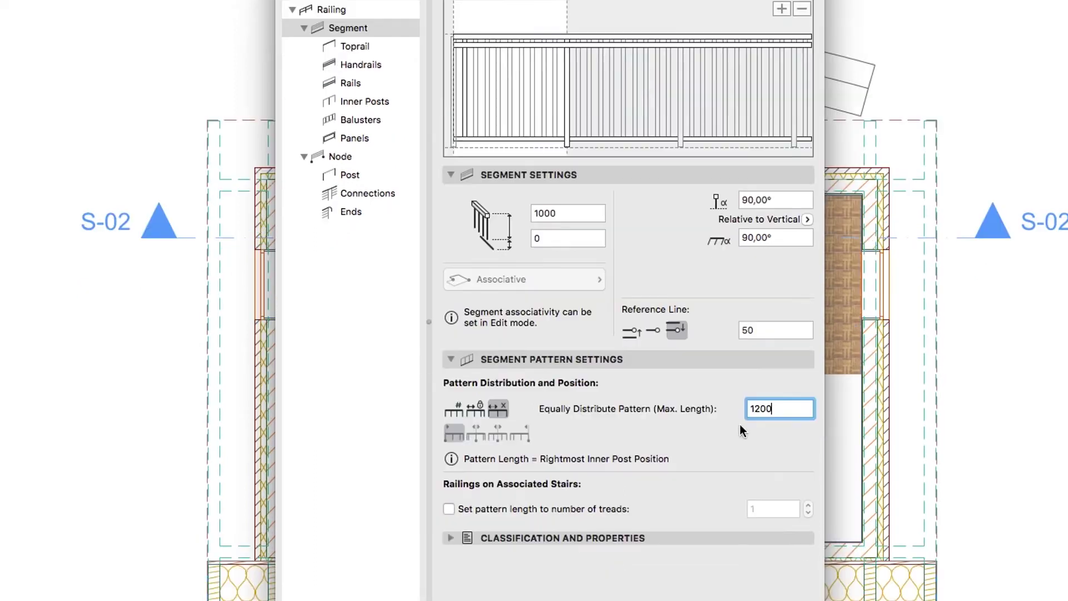
click(602, 509)
double_click(757, 509)
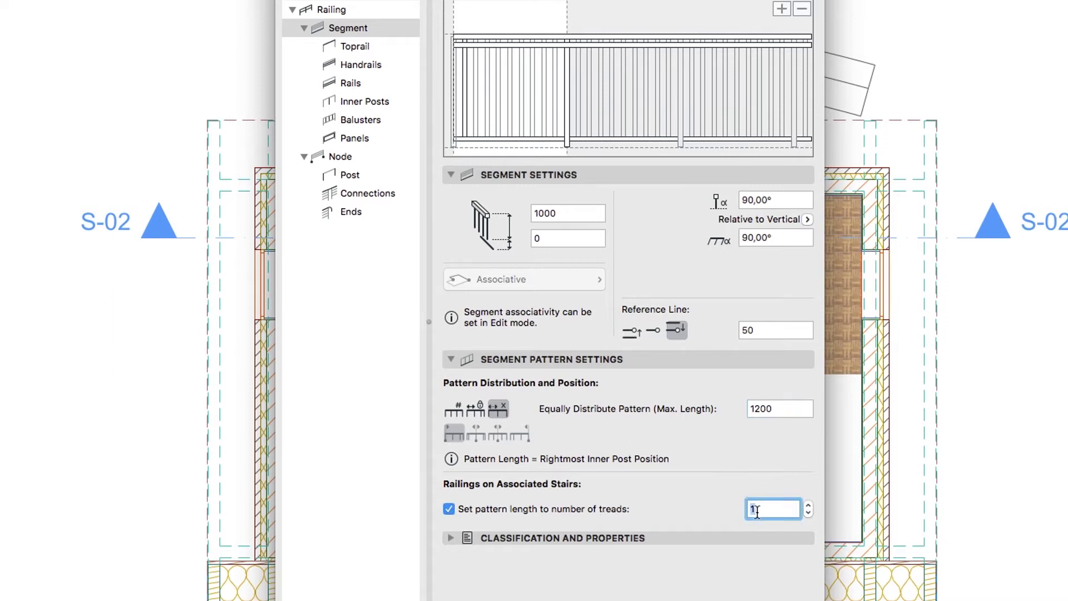
text(4)
- Make the top rail Steel - Stainless and delete the handrail from the segment pattern
click(393, 47)
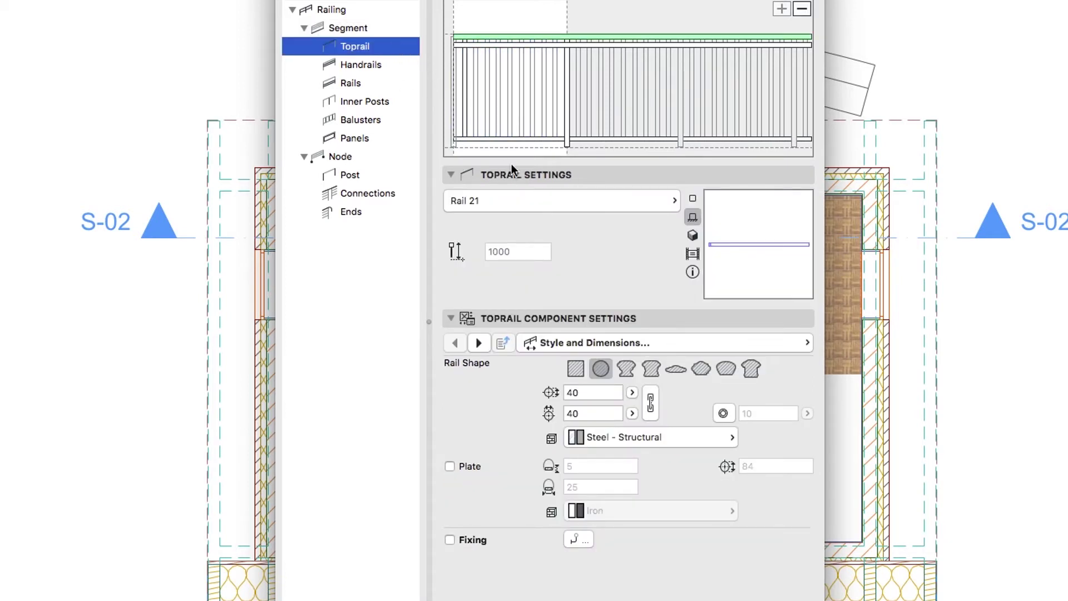
click(599, 436)
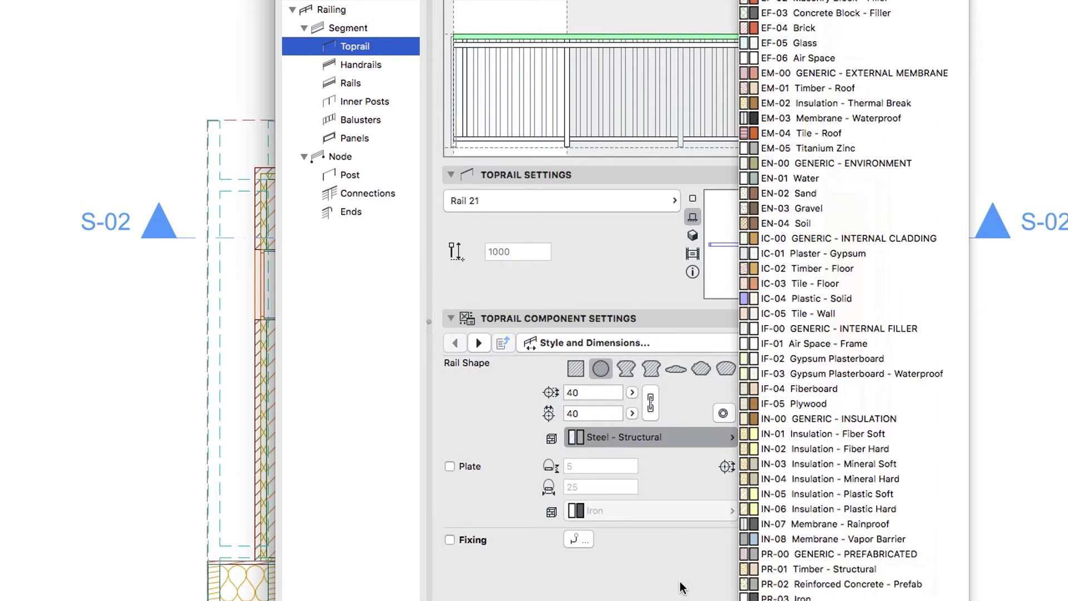
key(Down)
key(Return)
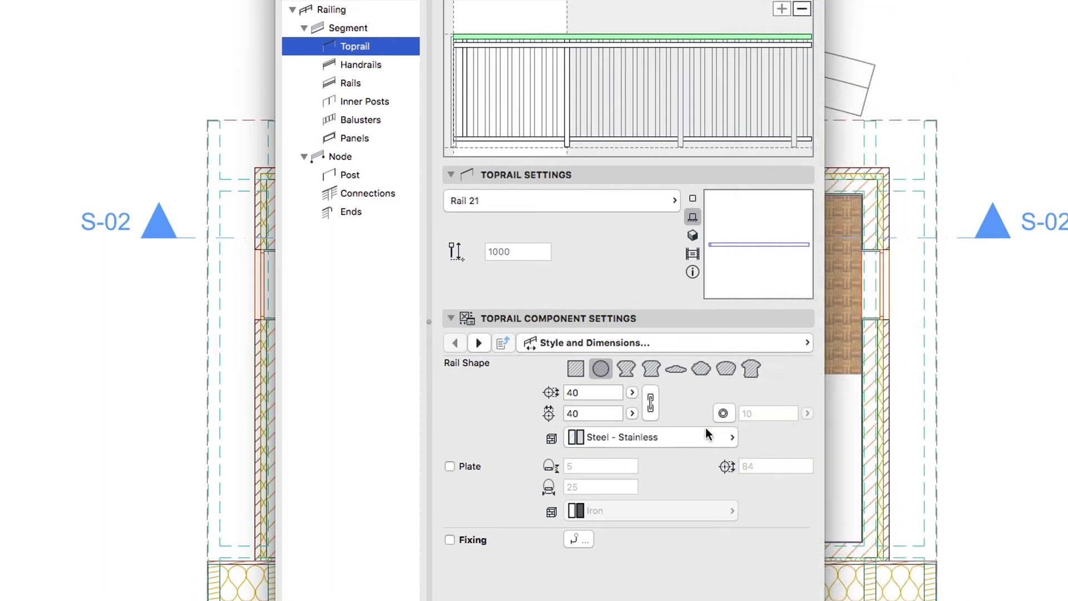
click(649, 46)
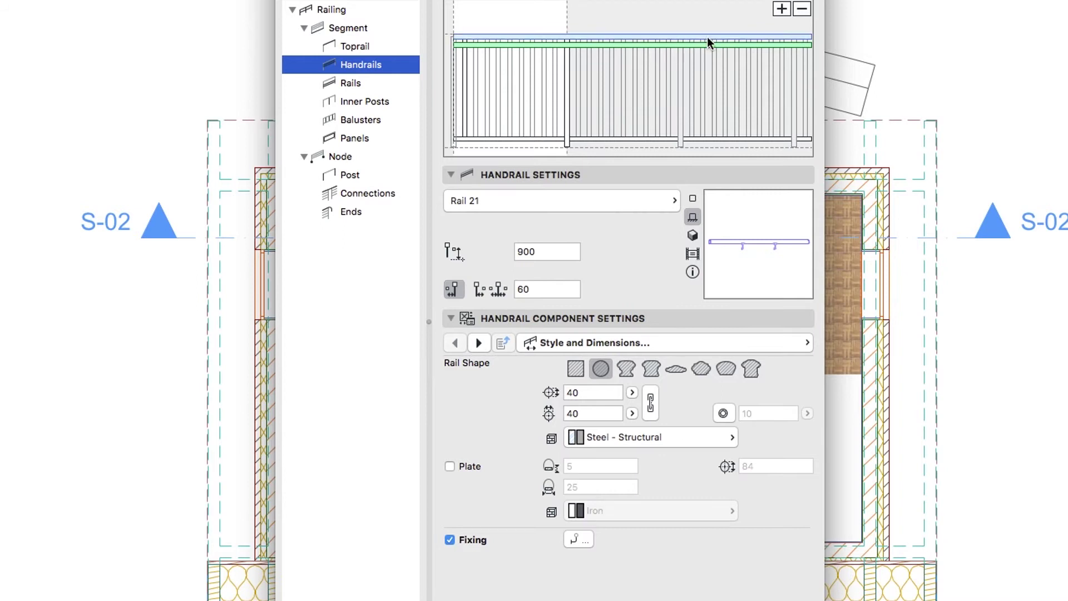
click(799, 12)
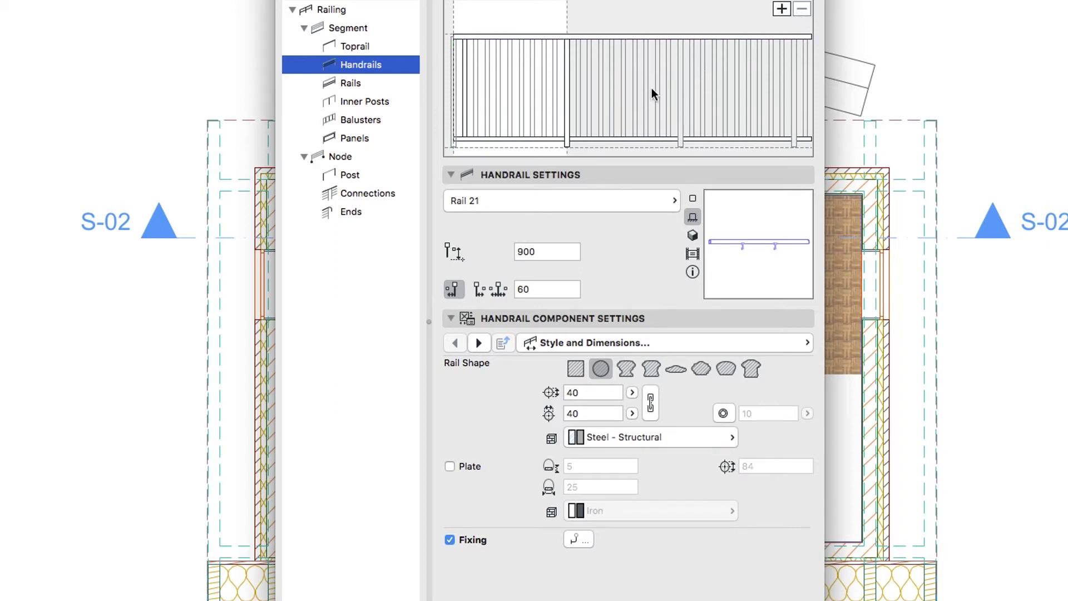
- Size the lower rail 30 by 30 and give it Steel - Stainless material
click(556, 138)
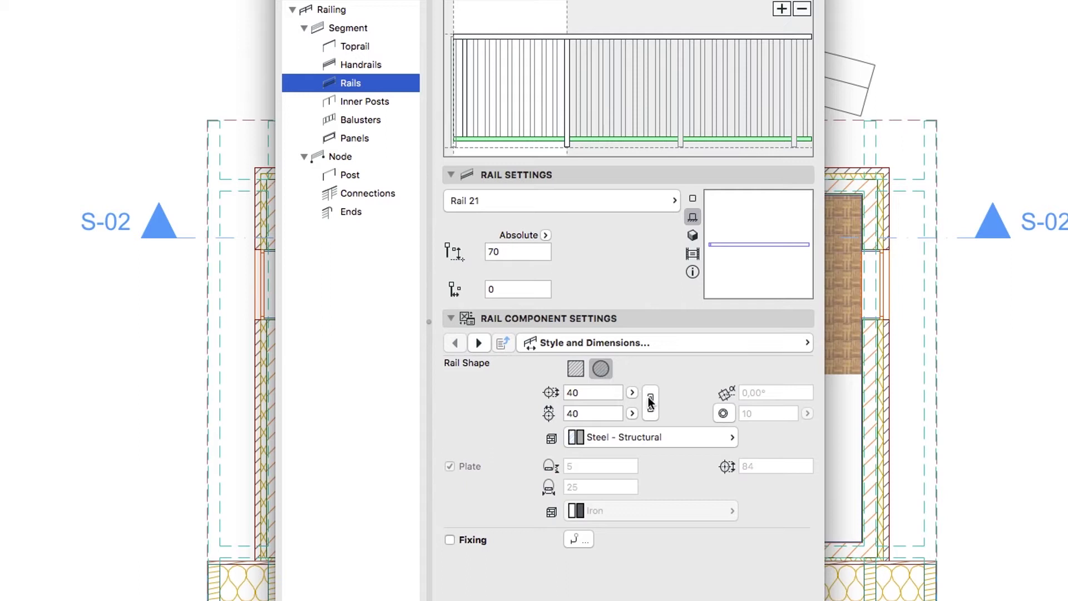
double_click(612, 393)
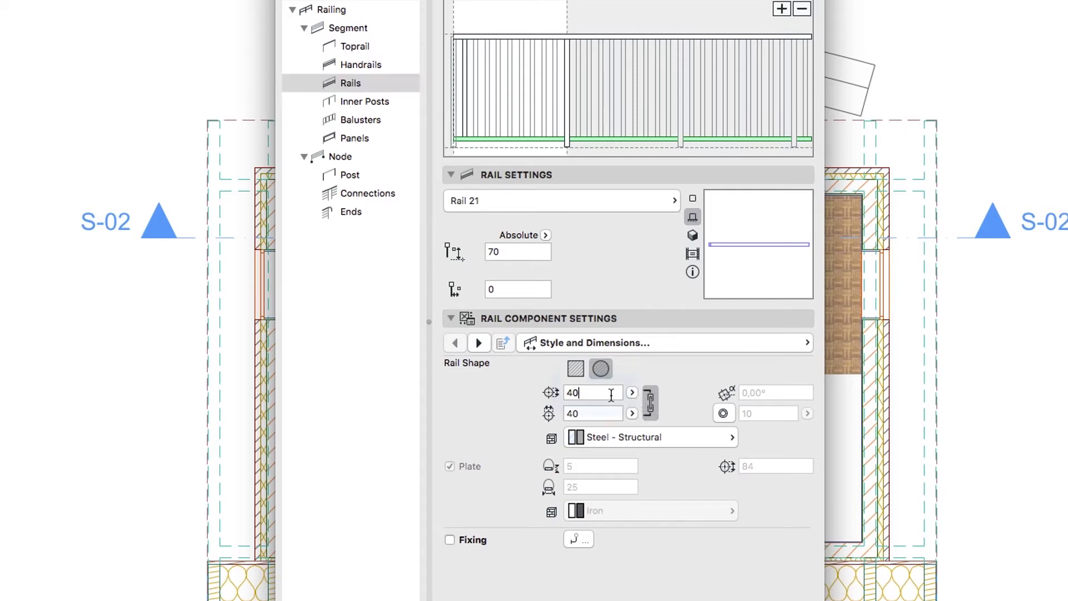
text(30)
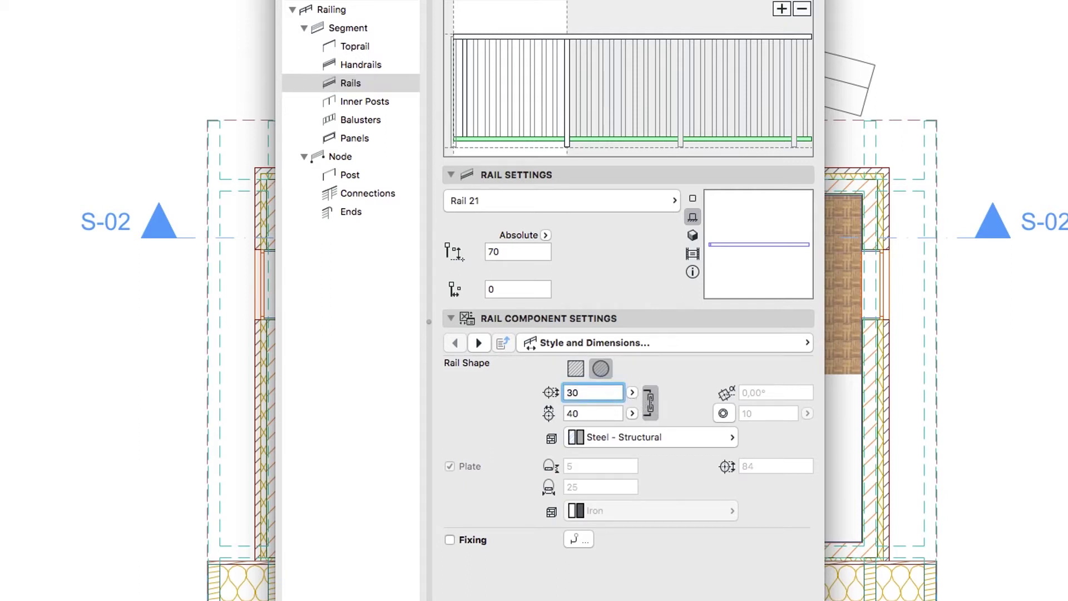
key(Return)
click(612, 435)
- Give the inner posts a 30 diameter and Steel - Stainless material
click(567, 139)
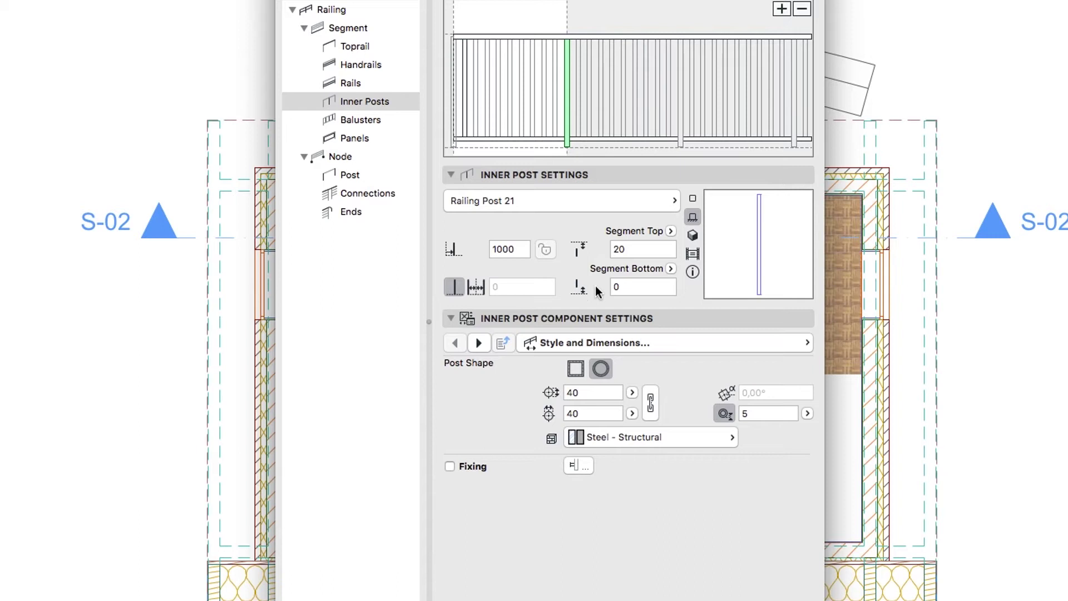
double_click(602, 396)
text(30)
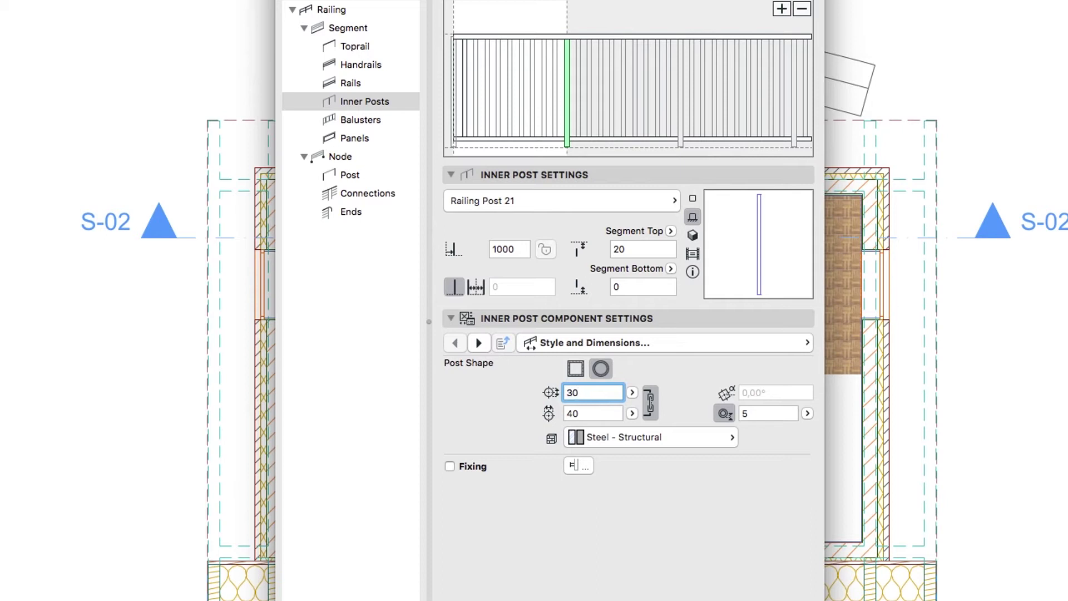
key(Return)
click(628, 435)
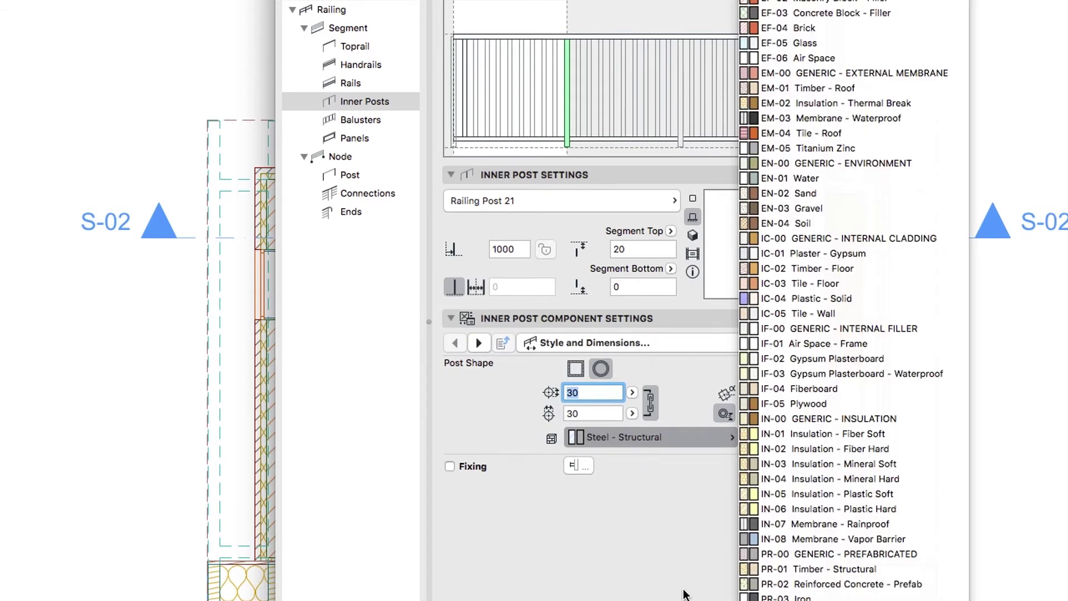
click(790, 598)
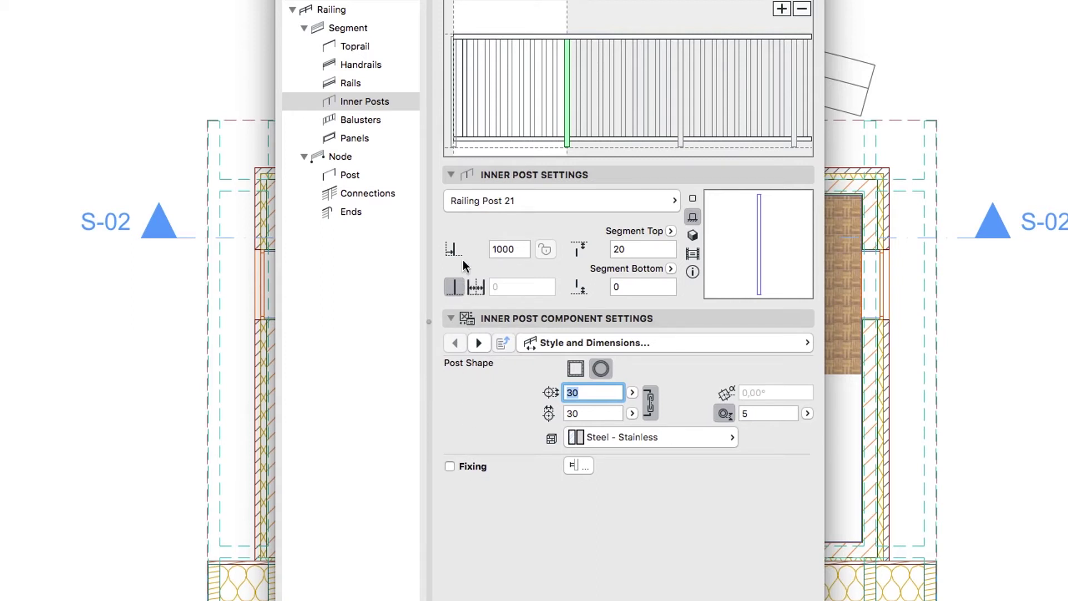
- Delete the baluster pattern and raise the first panel's Segment Top offset to 70
click(463, 127)
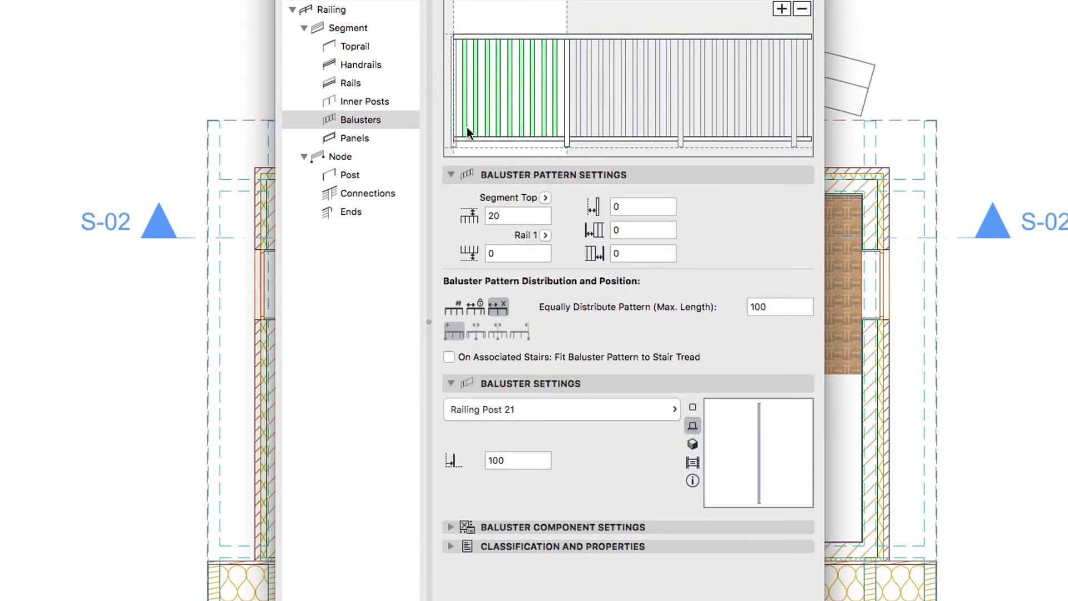
click(803, 10)
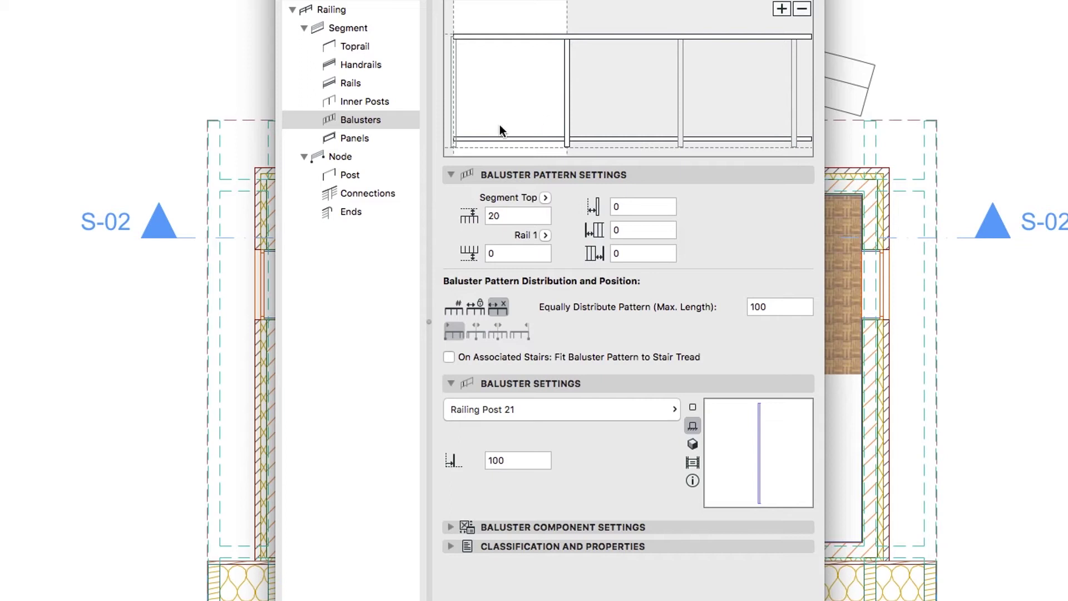
click(410, 138)
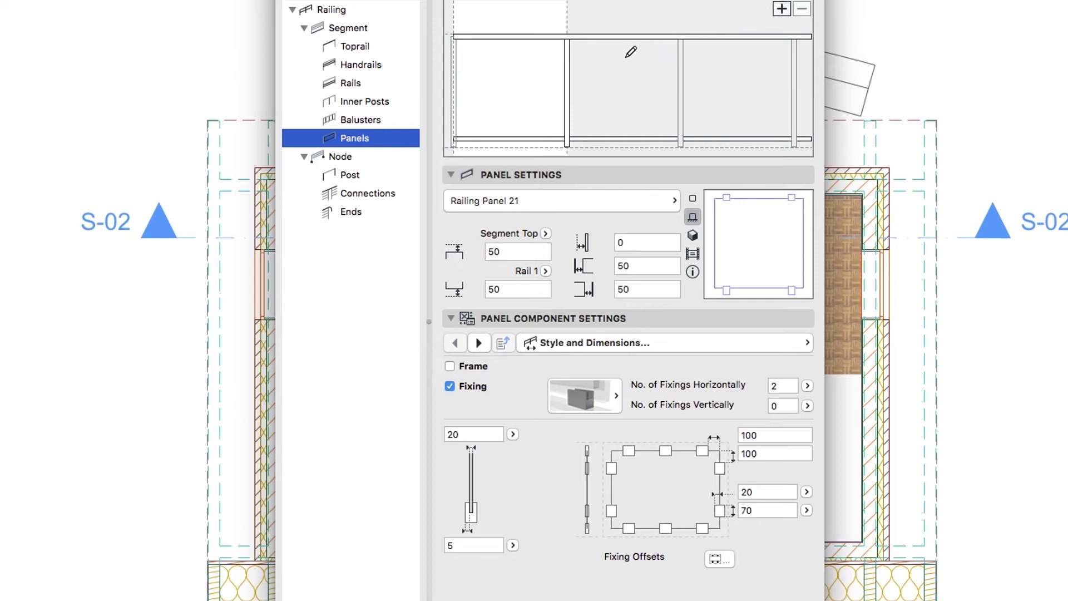
click(545, 69)
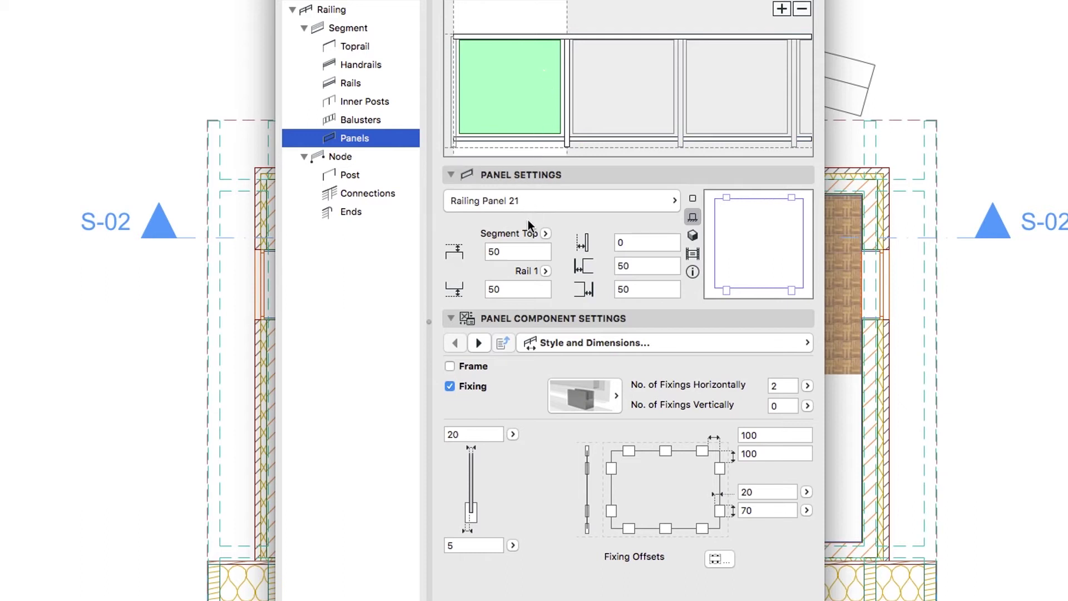
click(522, 252)
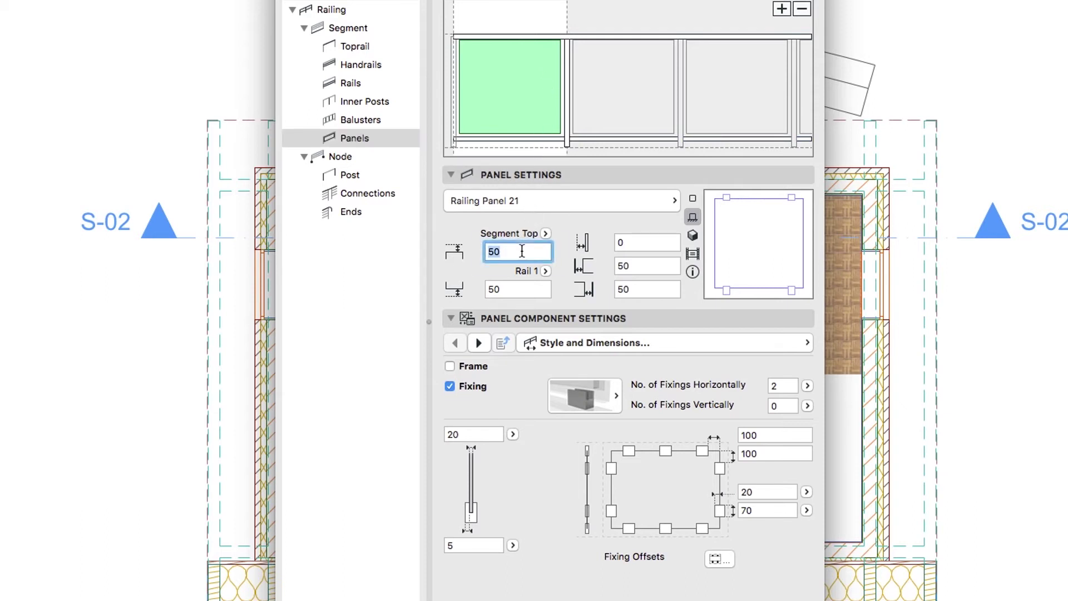
text(70)
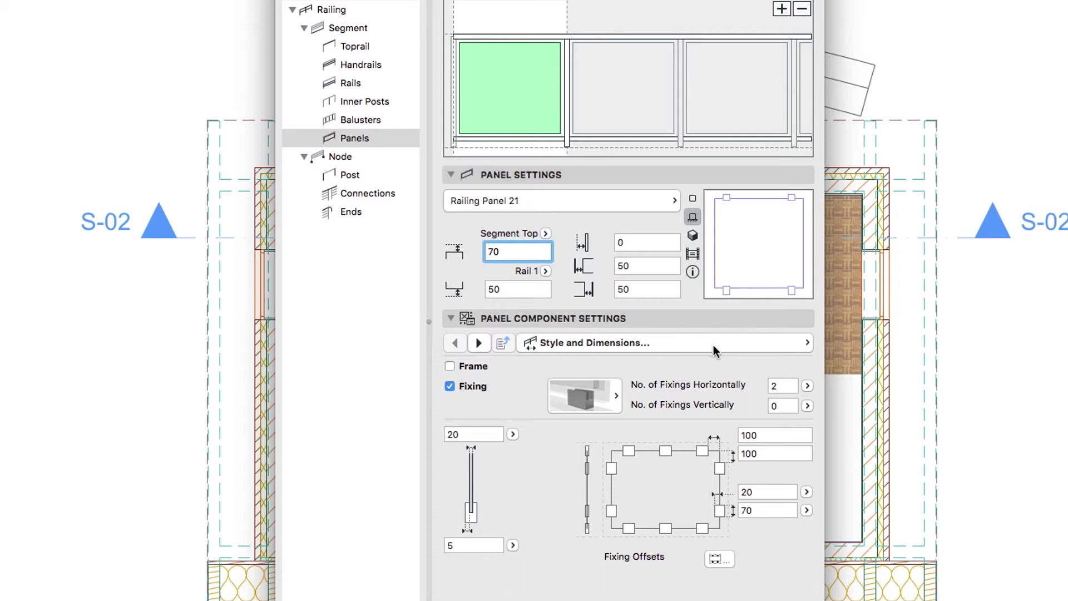
- Set the panels to 0 horizontal fixings, thickness 8 and fixing position 50
click(778, 385)
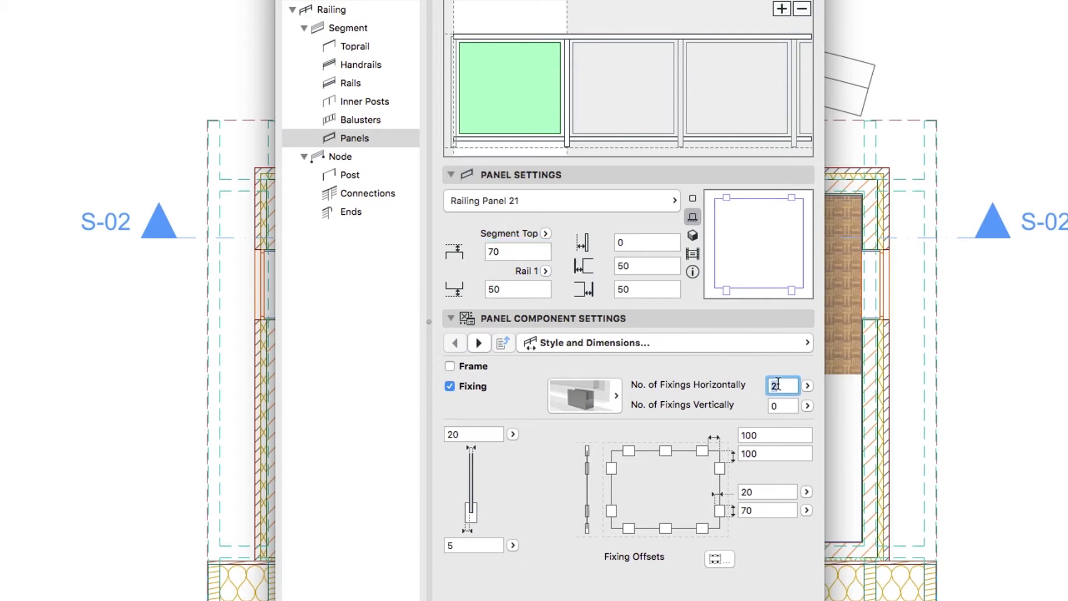
text(0)
key(Return)
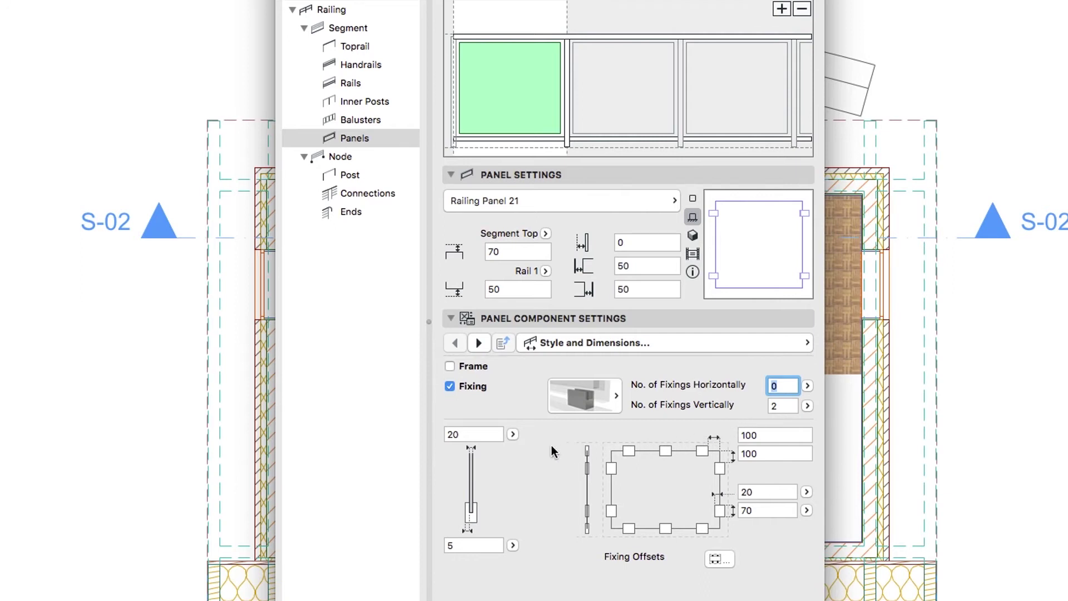
click(481, 434)
text(8)
key(Return)
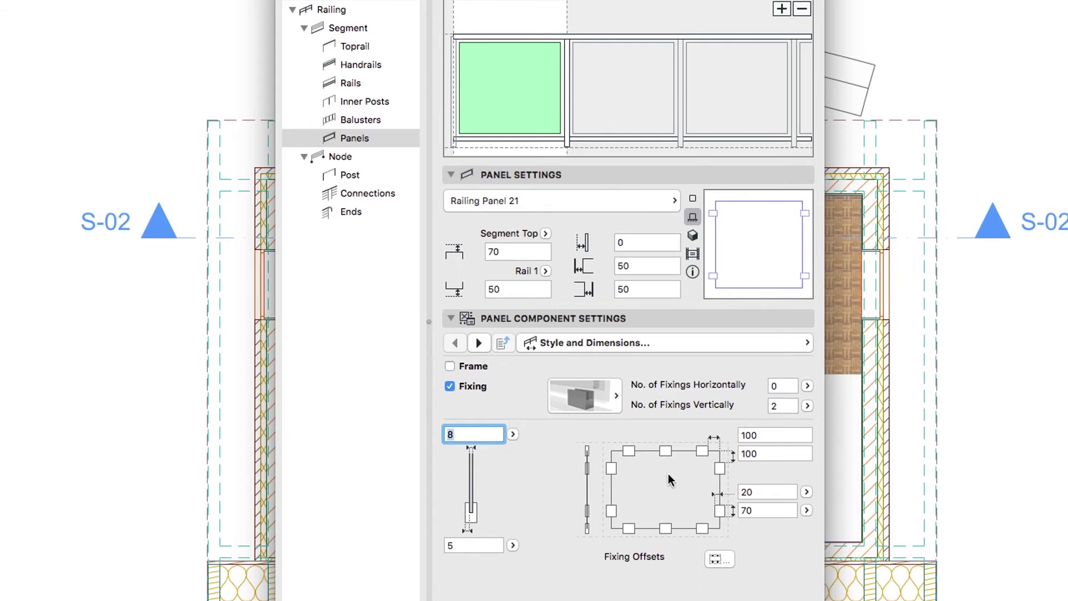
click(754, 510)
text(50)
double_click(748, 508)
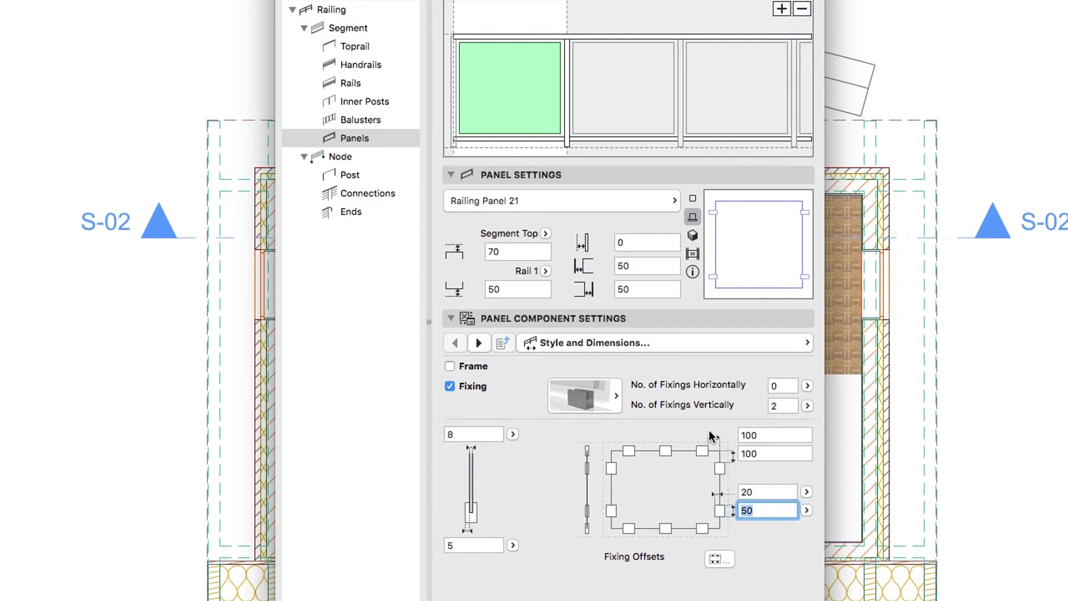
- Set the left and right panel fixing offsets to 10
click(695, 349)
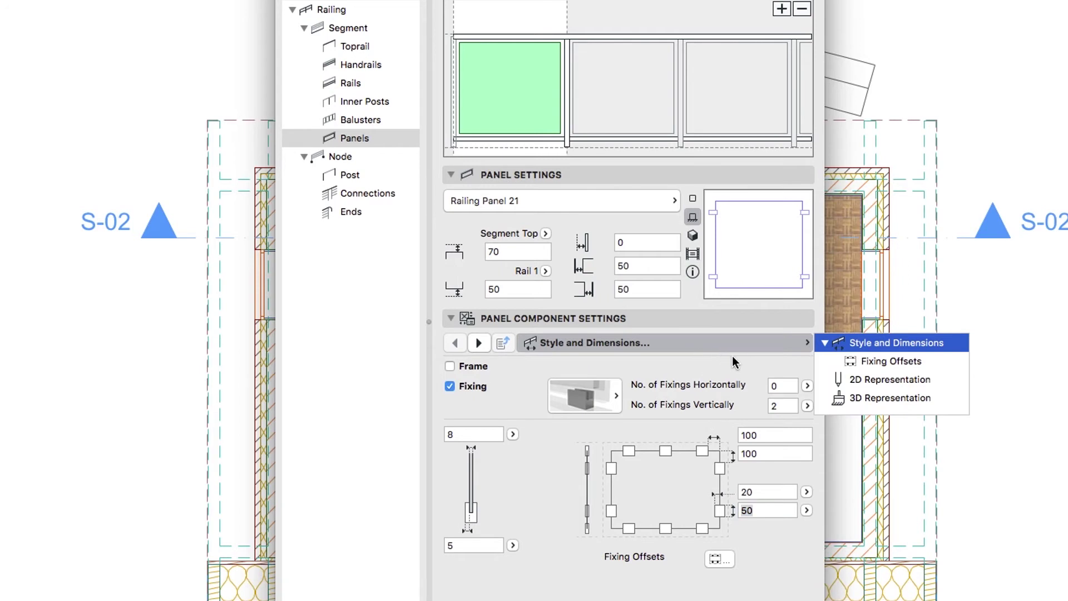
click(826, 363)
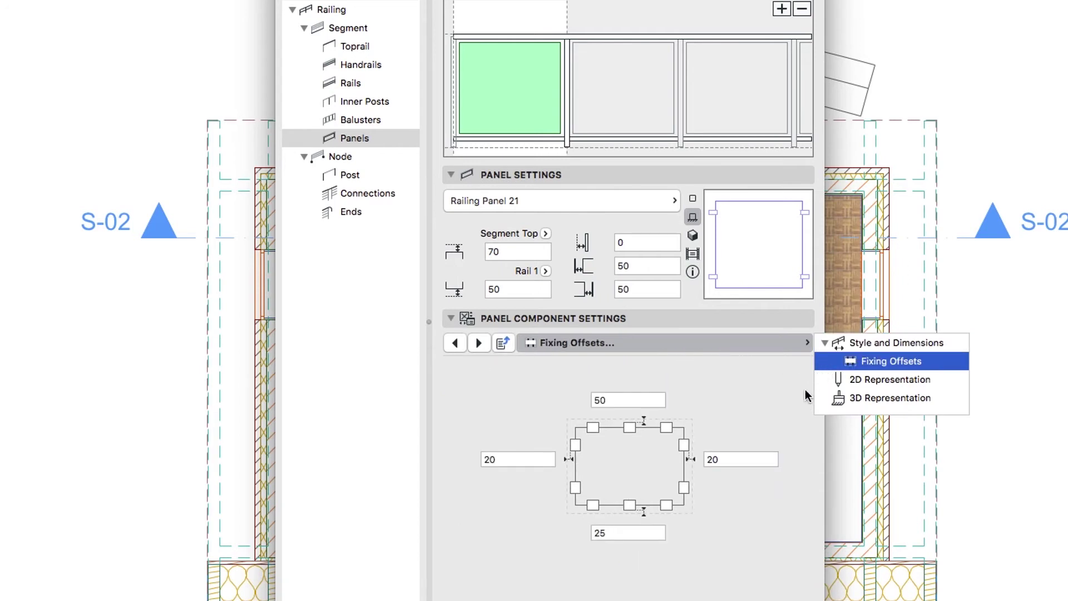
double_click(739, 458)
text(10)
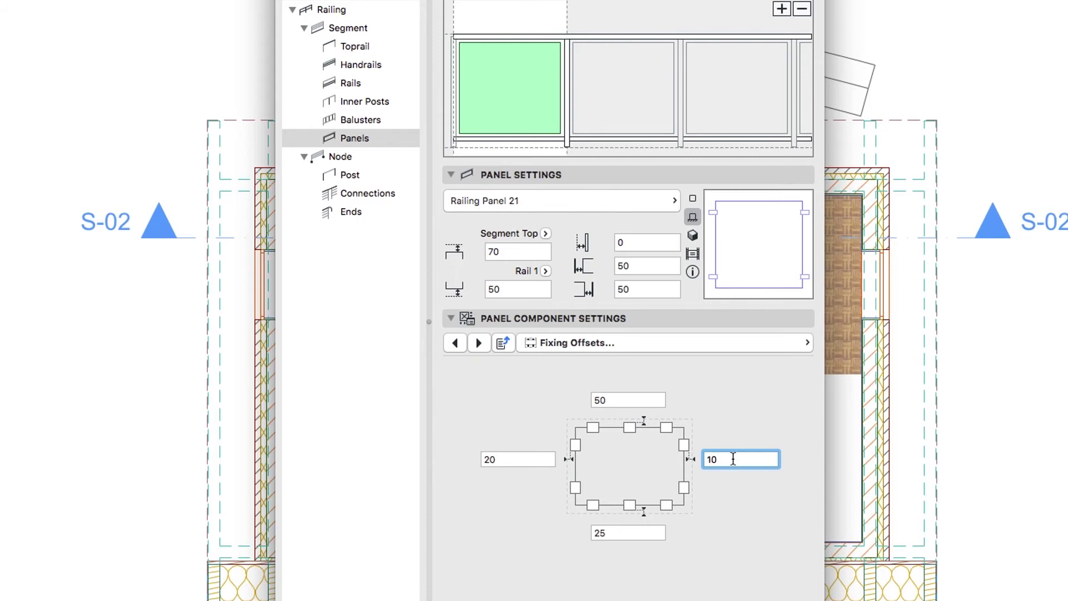
double_click(531, 463)
text(10)
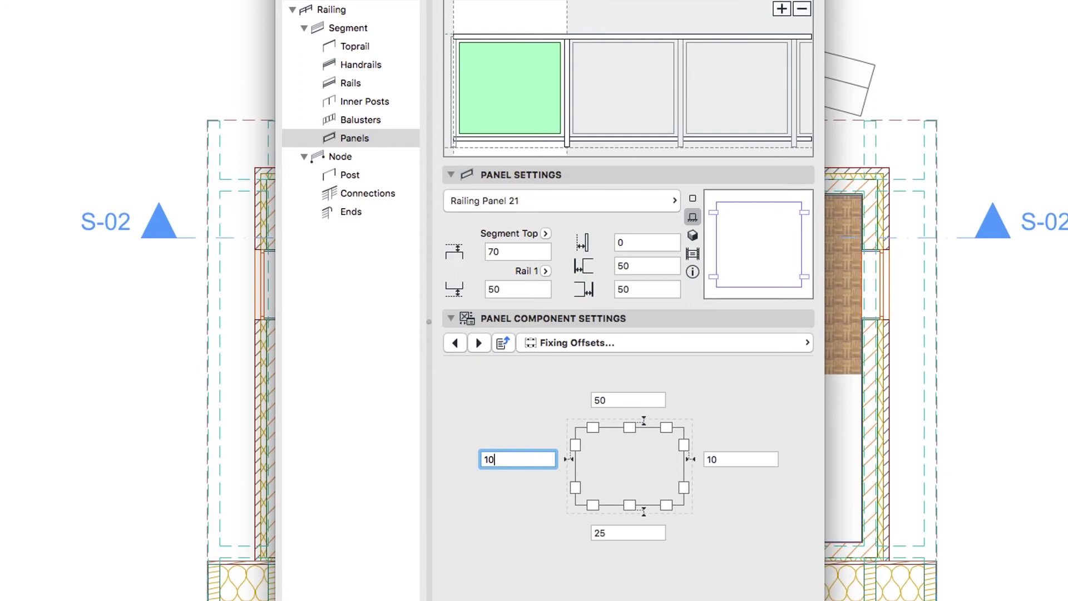
- Use Steel - Stainless for the panel fixings and override the panel surface with Glass - Blue
click(623, 349)
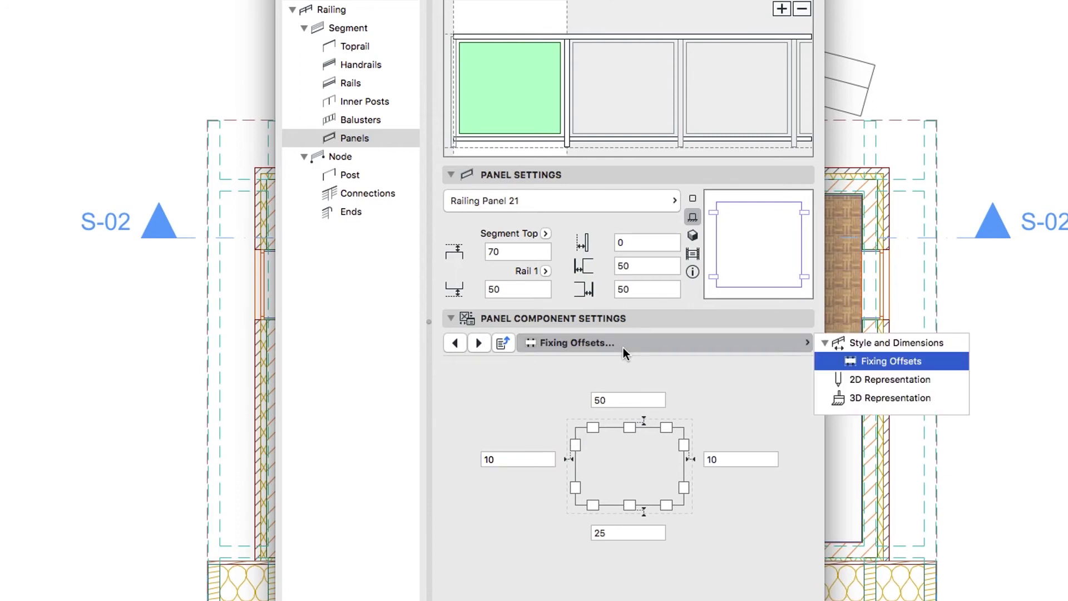
click(823, 398)
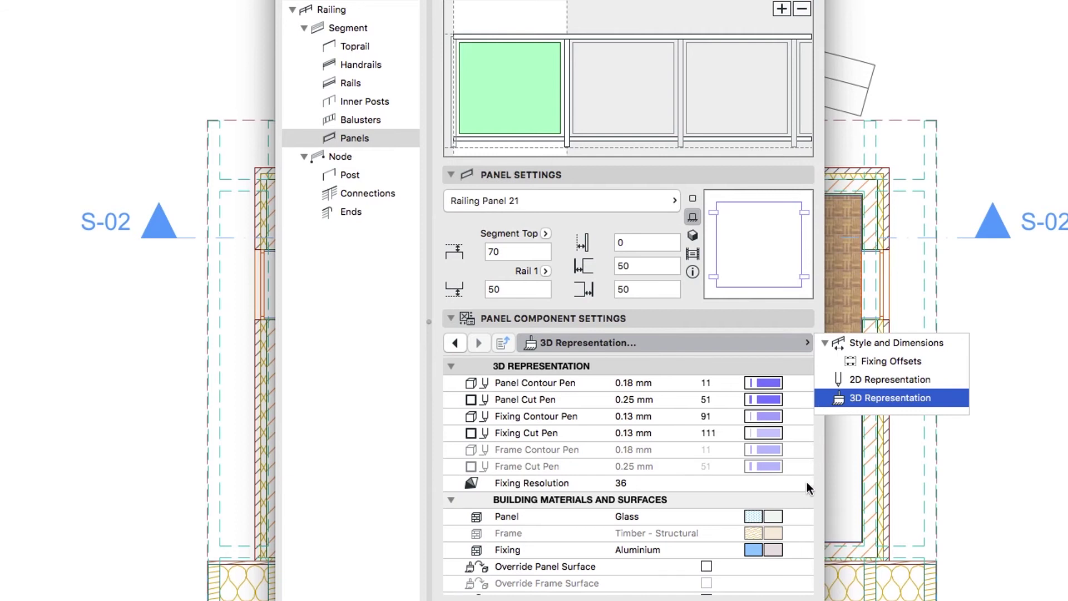
click(801, 548)
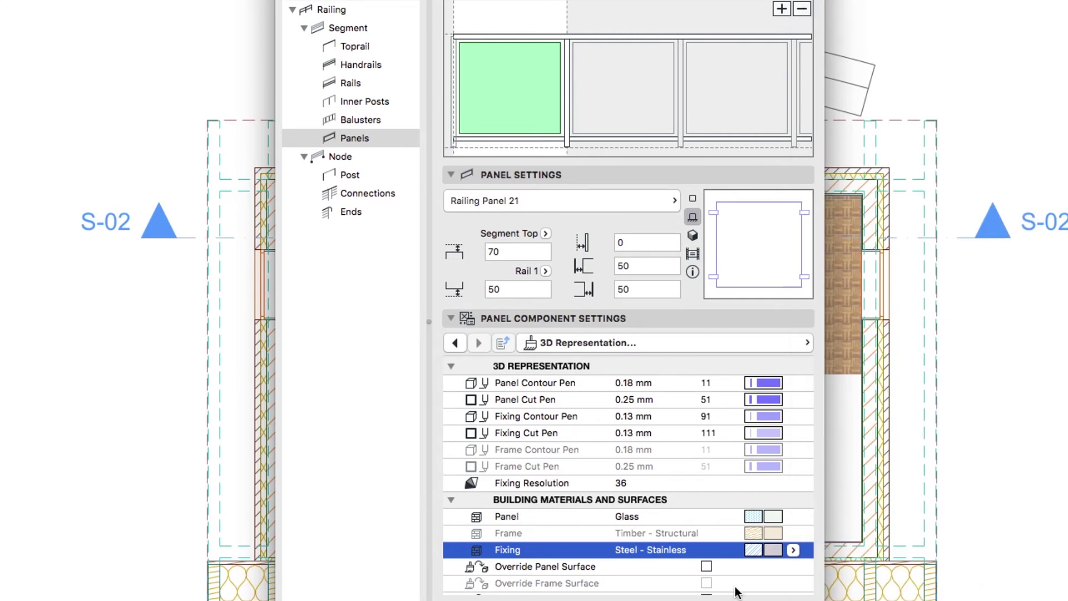
click(709, 568)
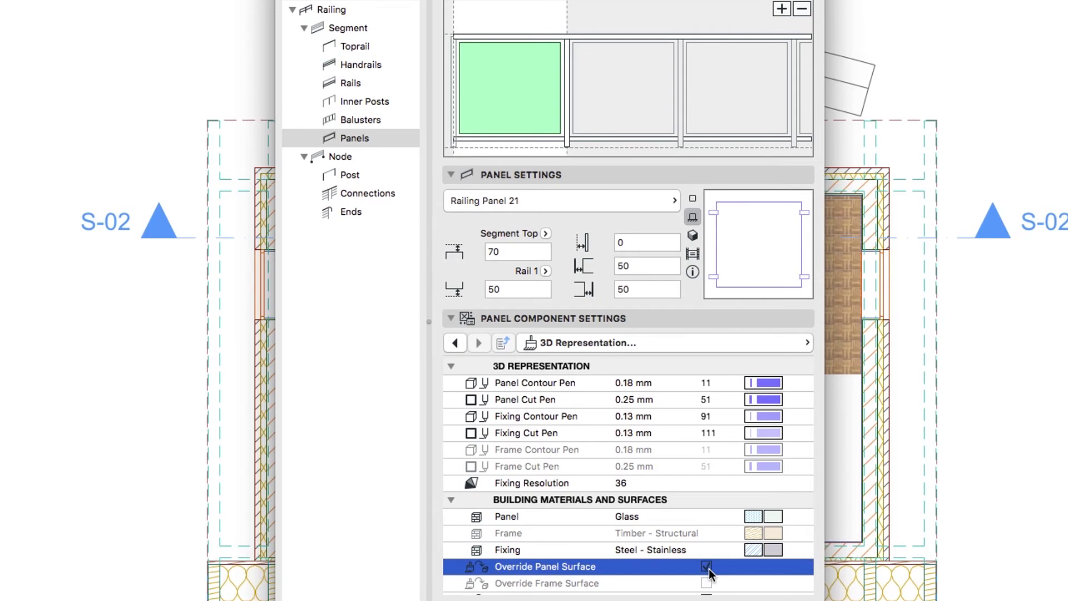
scroll(709, 568, down, 1)
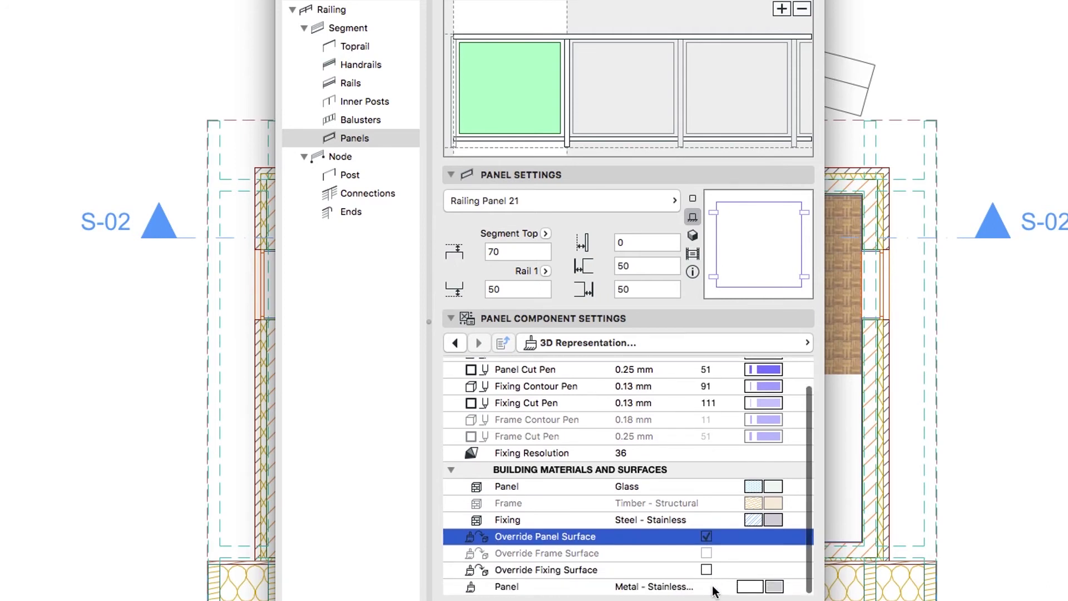
click(715, 587)
click(793, 587)
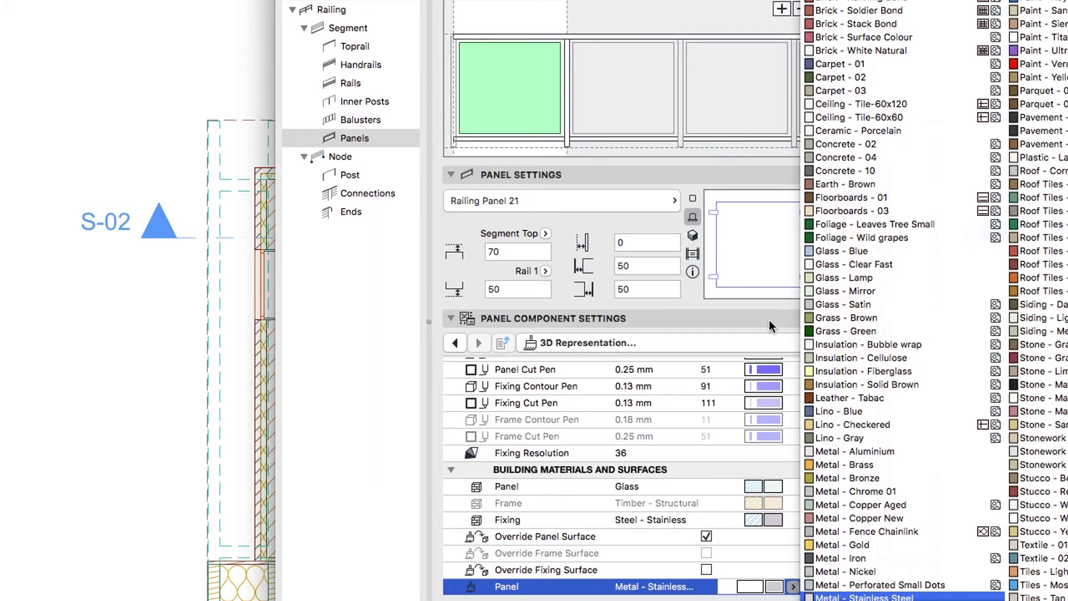
click(812, 249)
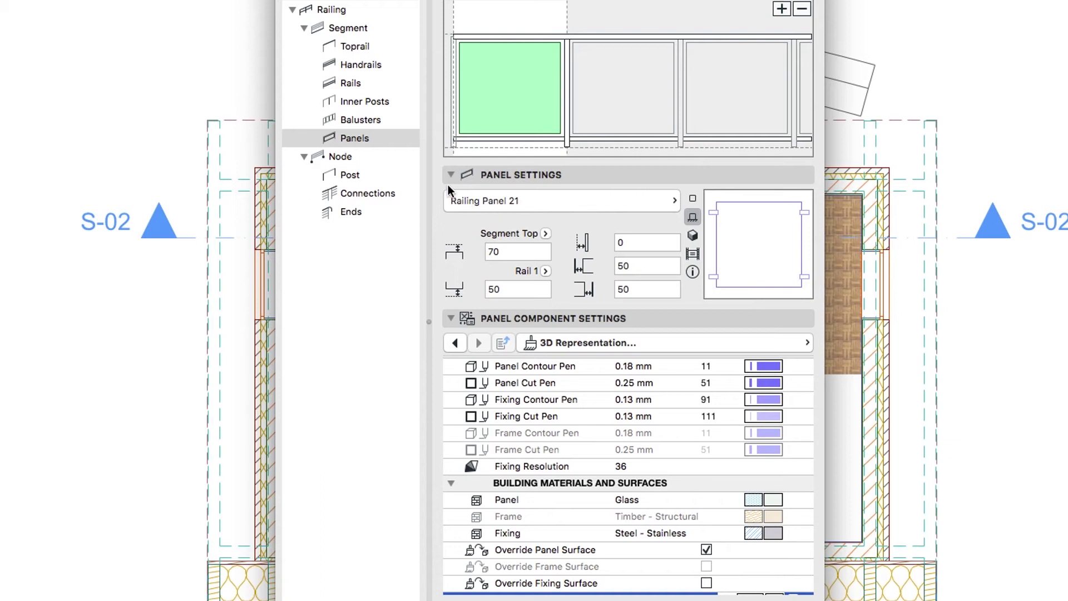
- Set the railing's ending node offset to 100
click(396, 160)
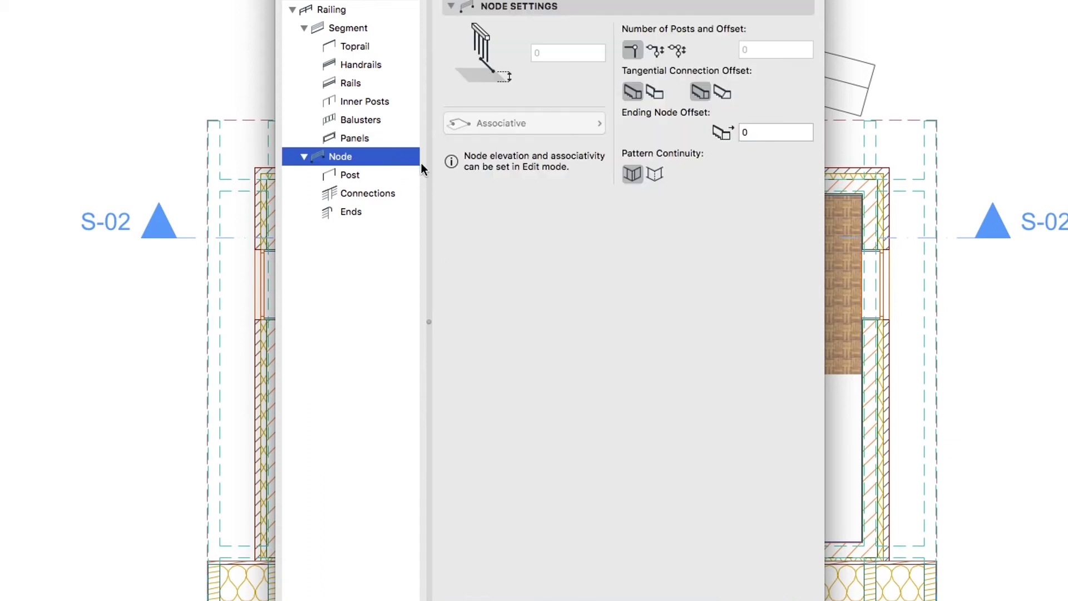
click(751, 132)
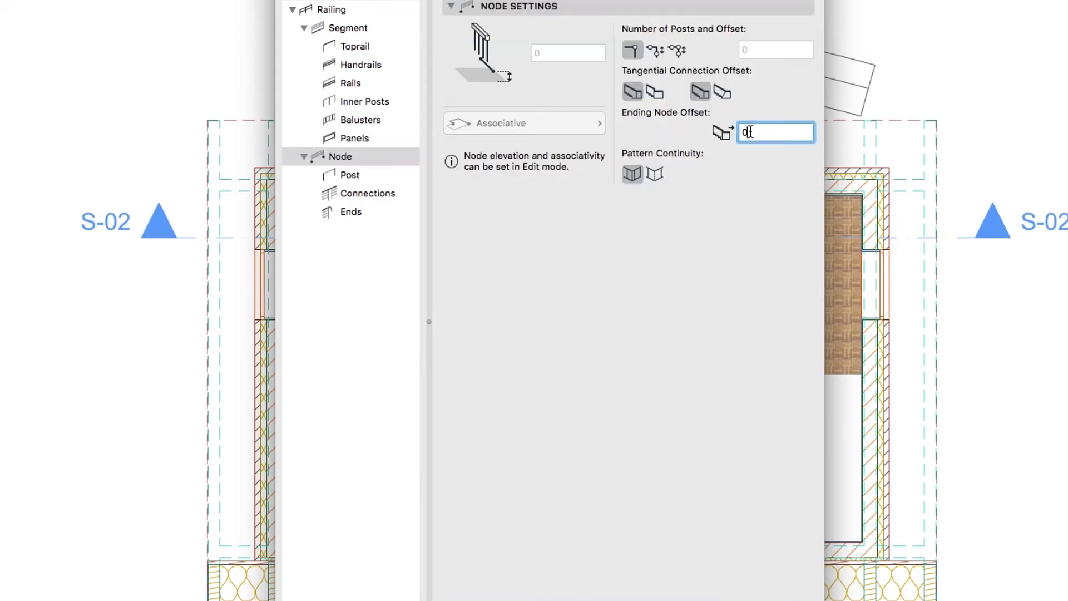
text(100)
- Make the node posts round, linked 30 by 30, in Steel - Stainless
click(407, 177)
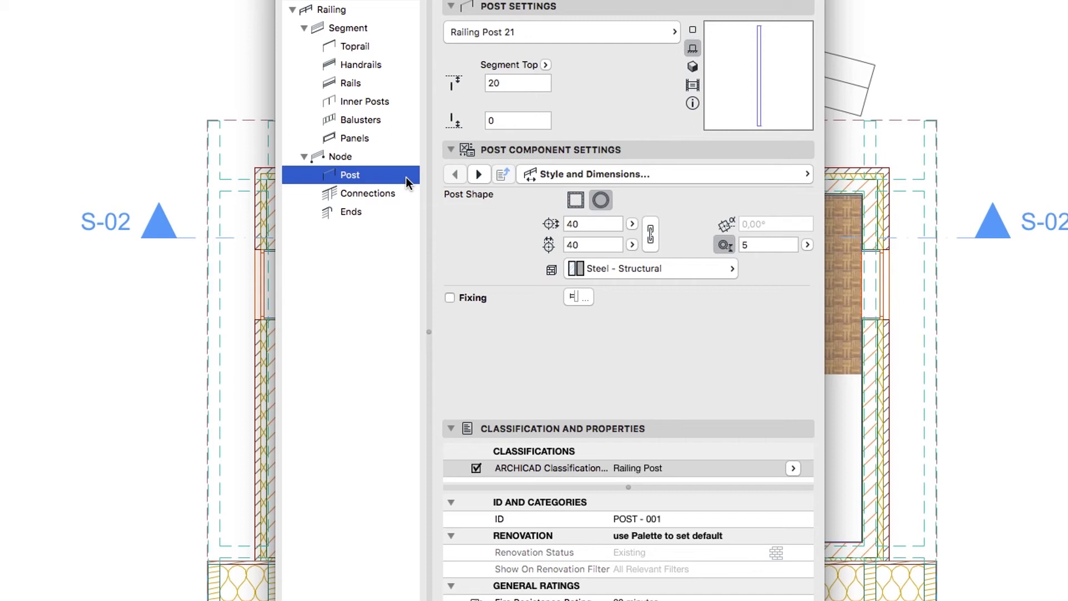
click(600, 200)
click(648, 230)
double_click(608, 225)
text(30)
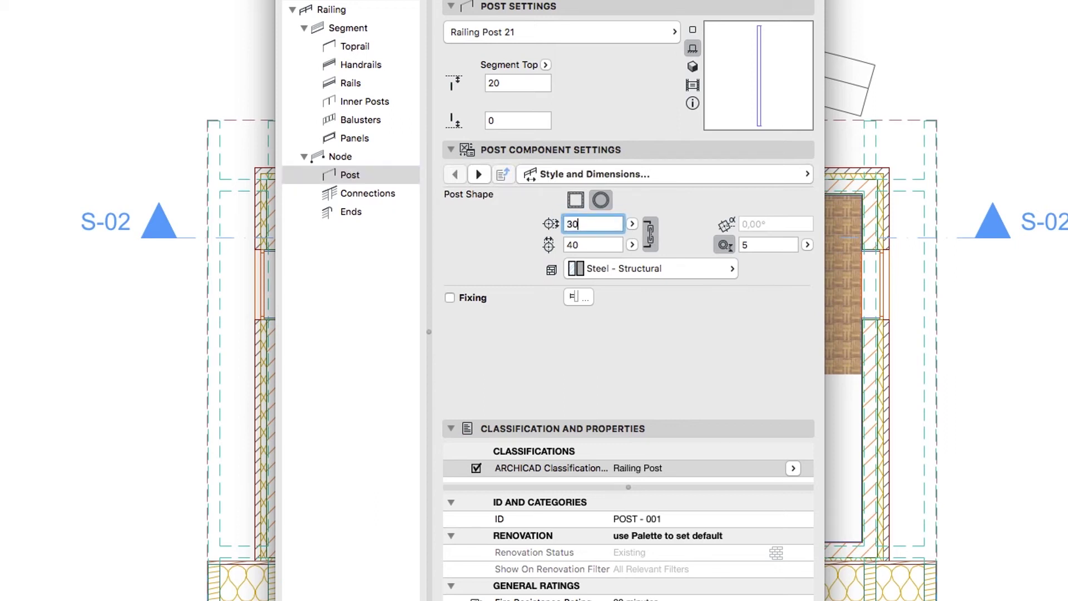
key(Return)
click(614, 269)
- Shorten the toprail end length from 200 to 50 and close the railing settings
click(372, 212)
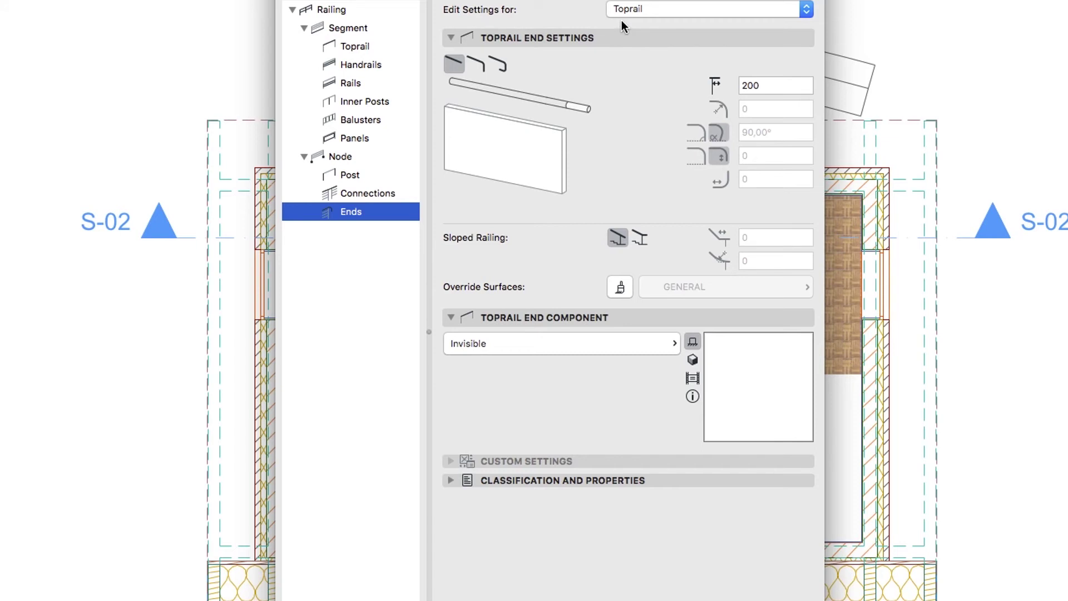
double_click(745, 85)
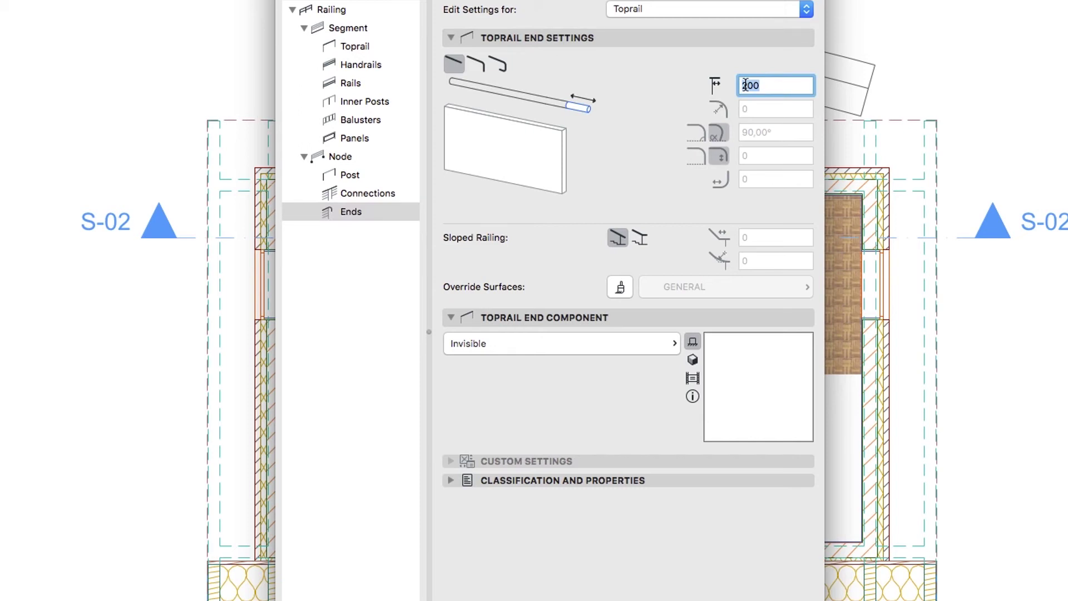
text(50)
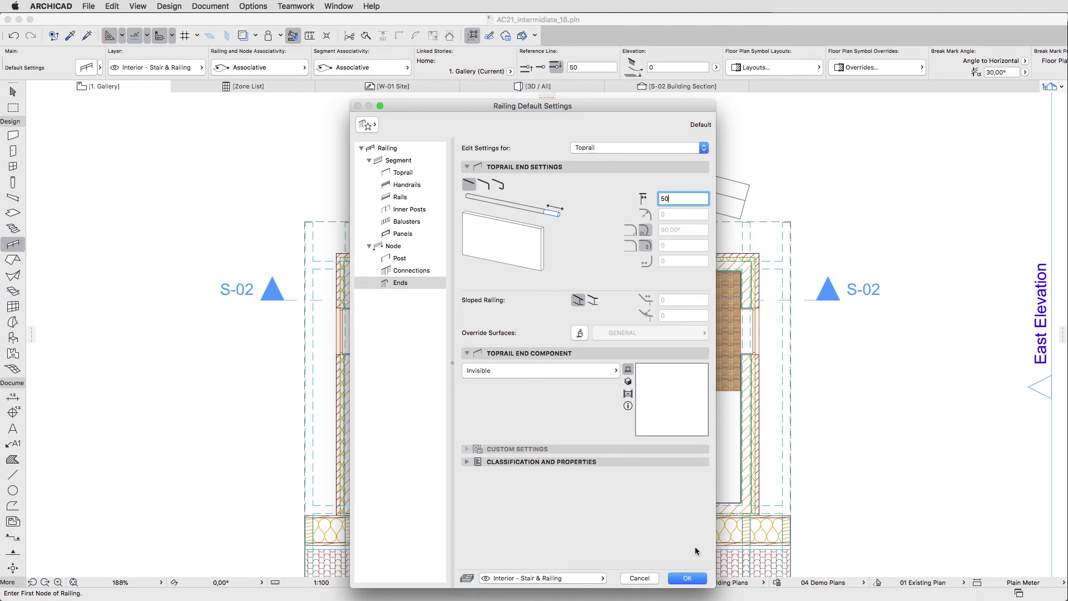
click(688, 578)
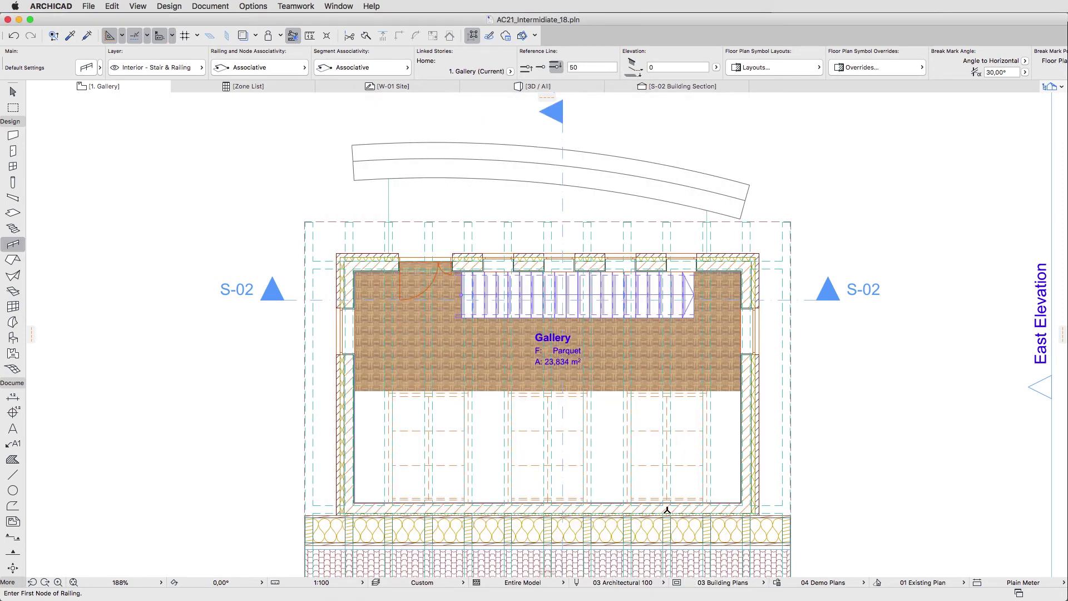
- Place a railing along the stair hole's lower edge on the Gallery plan
scroll(641, 354, up, 5)
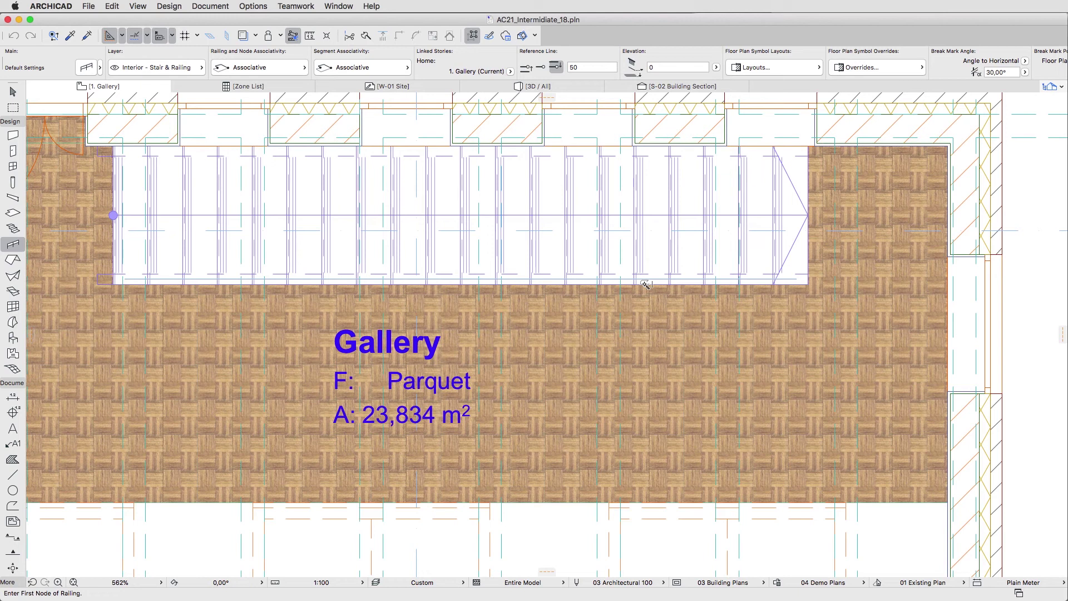
click(645, 284)
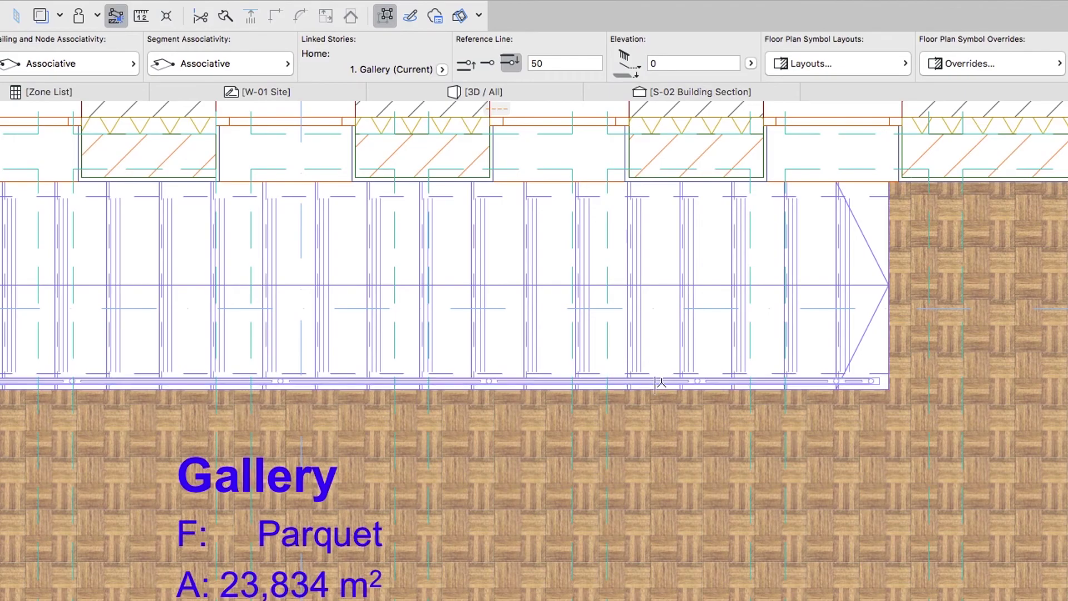
- Extend the railing from its end node with 100 distances, finishing at the opening's top corner
click(660, 383)
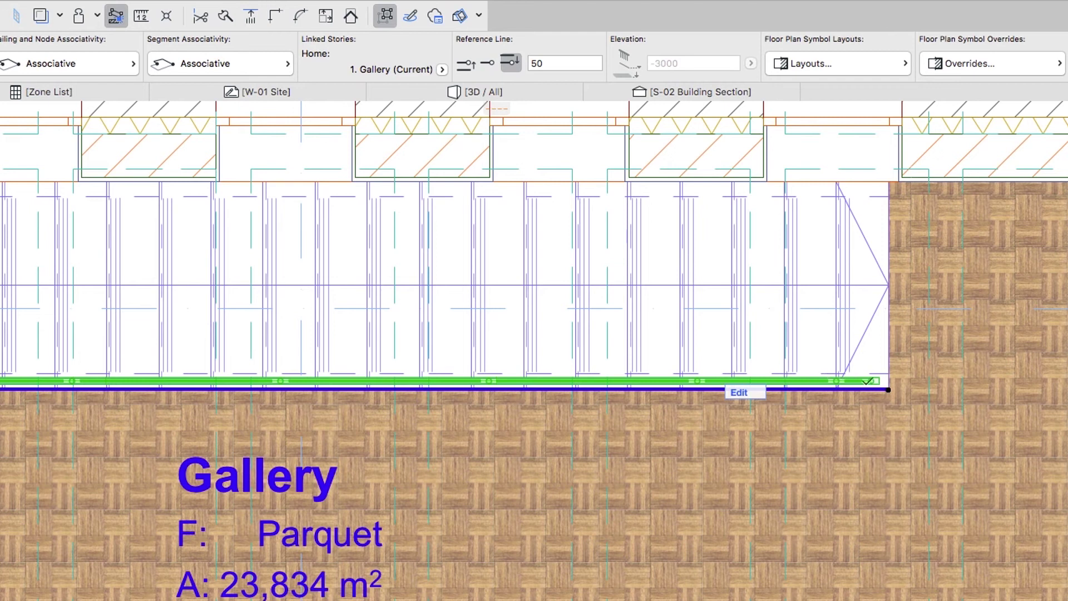
click(888, 389)
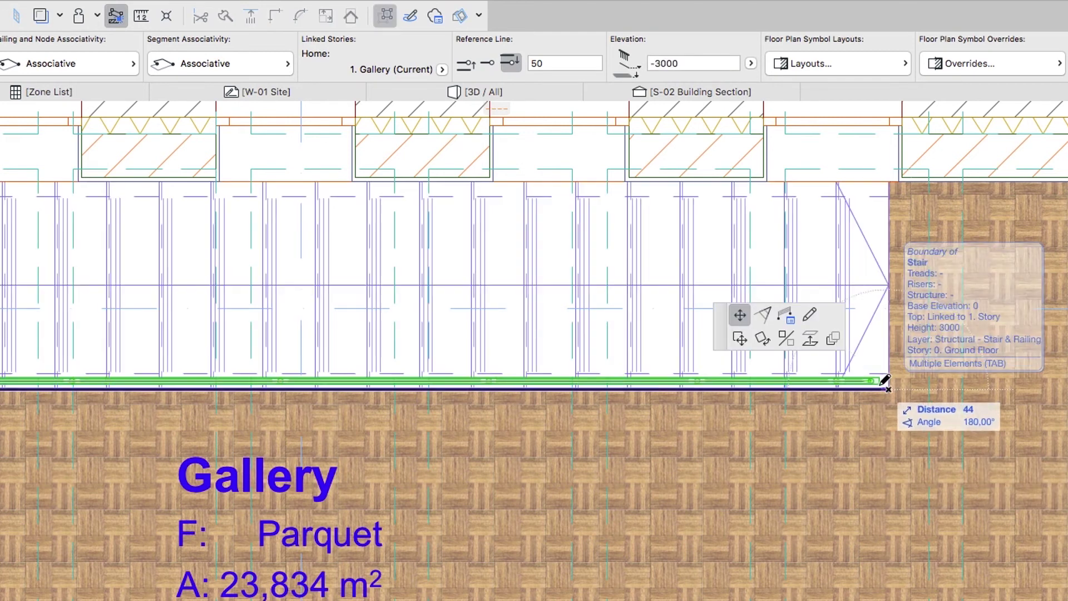
click(811, 315)
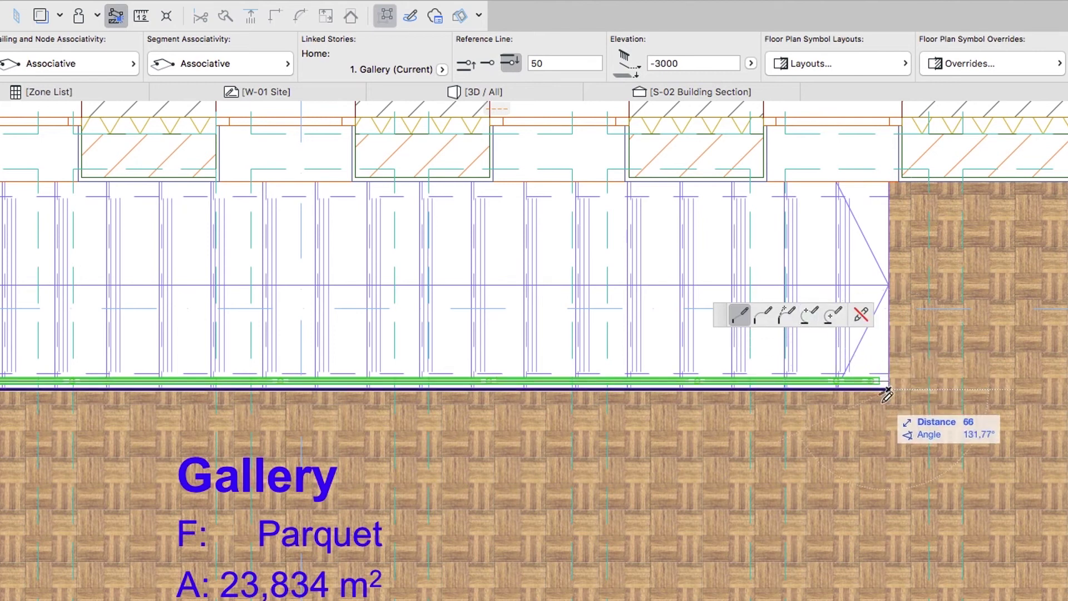
key(Tab)
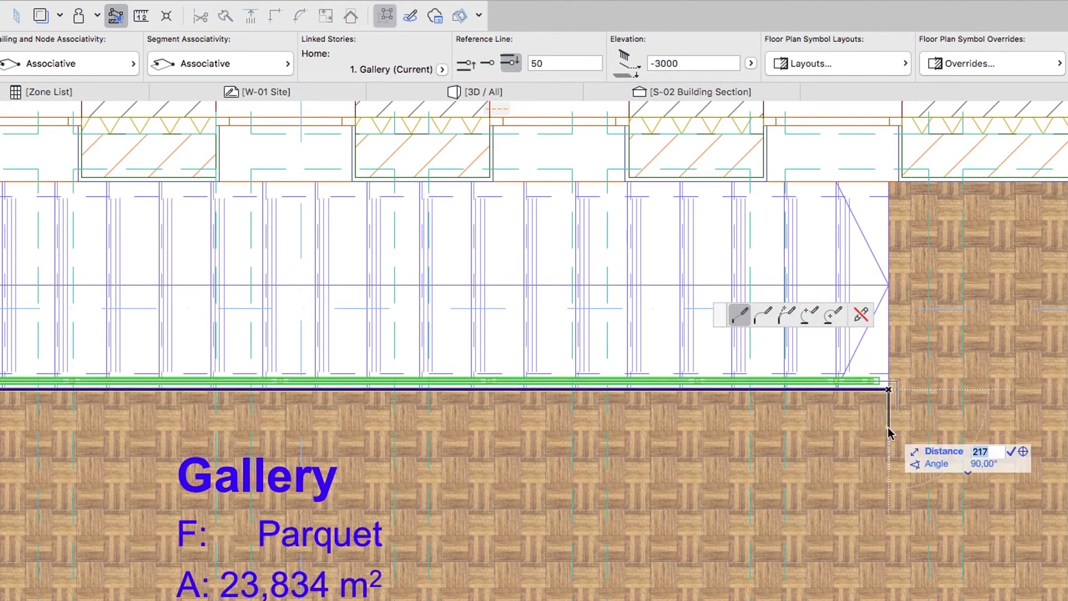
text(100)
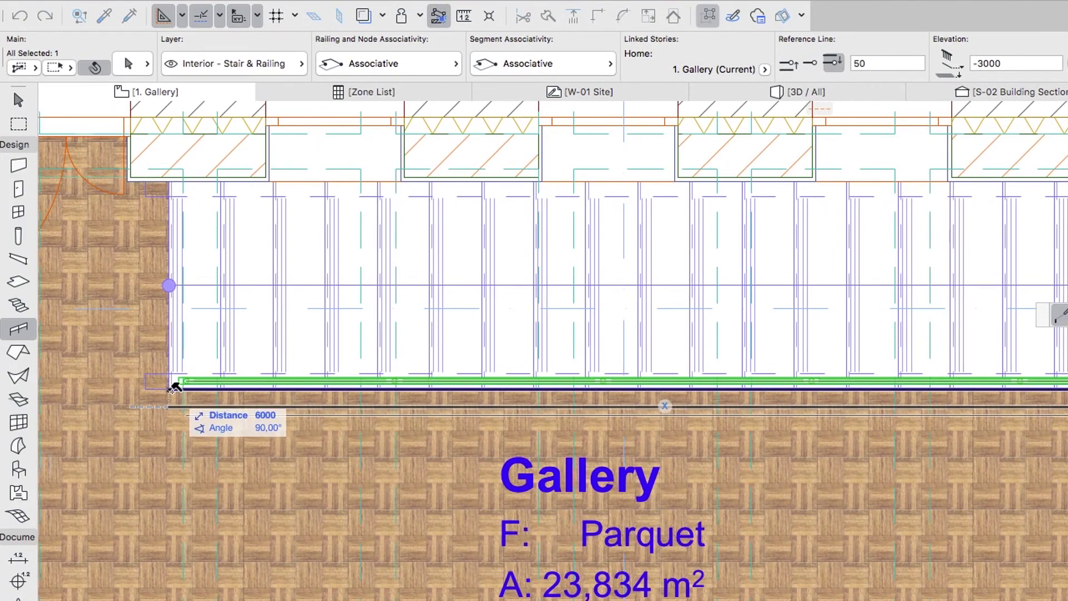
key(Tab)
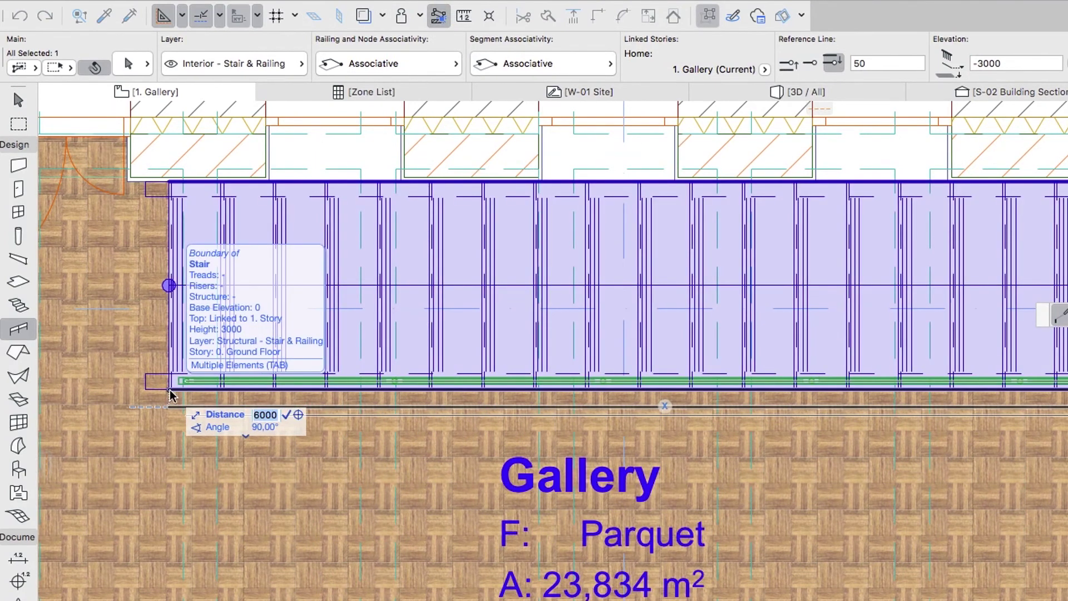
text(100)
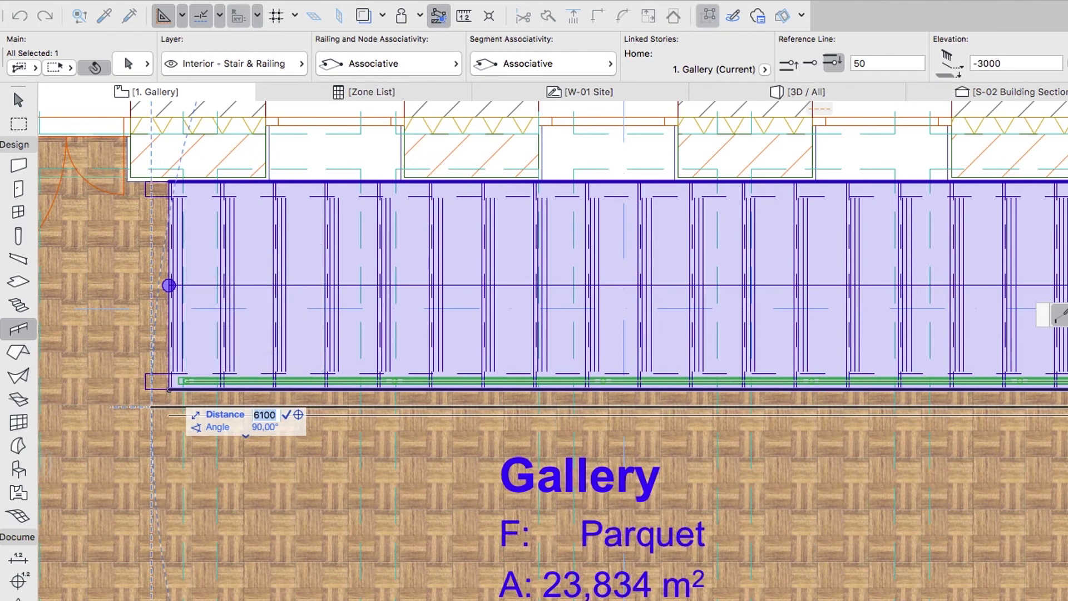
key(Return)
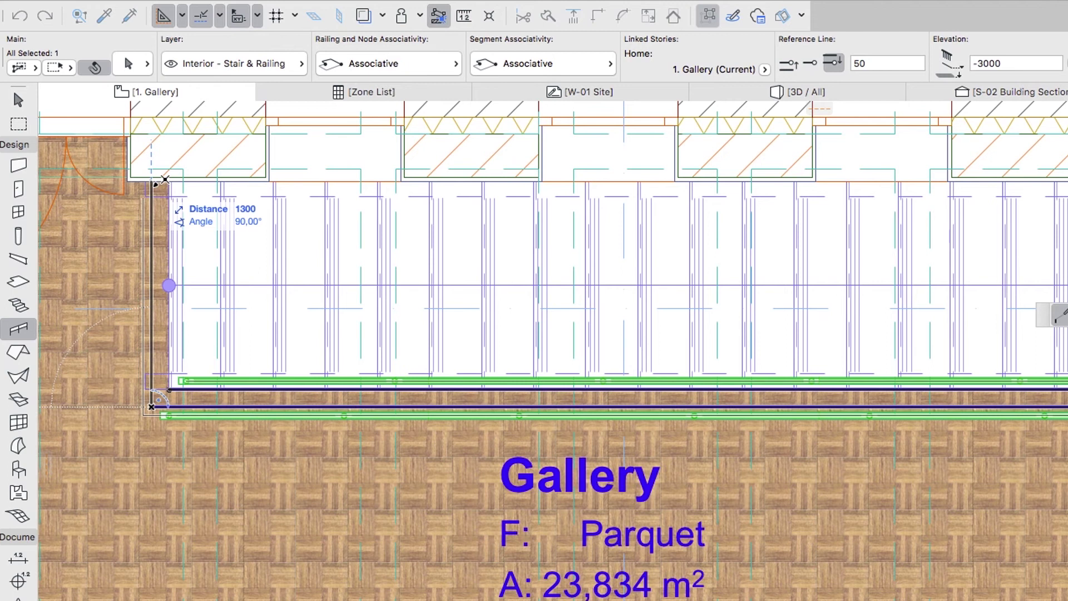
double_click(165, 179)
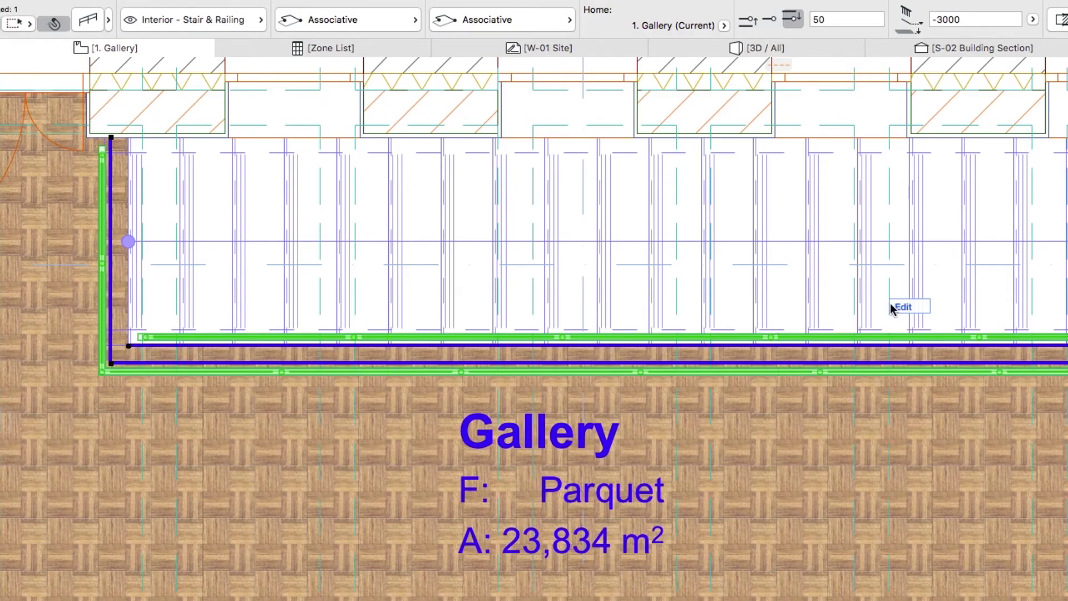
- Open the L-shaped railing in Edit Mode
click(919, 310)
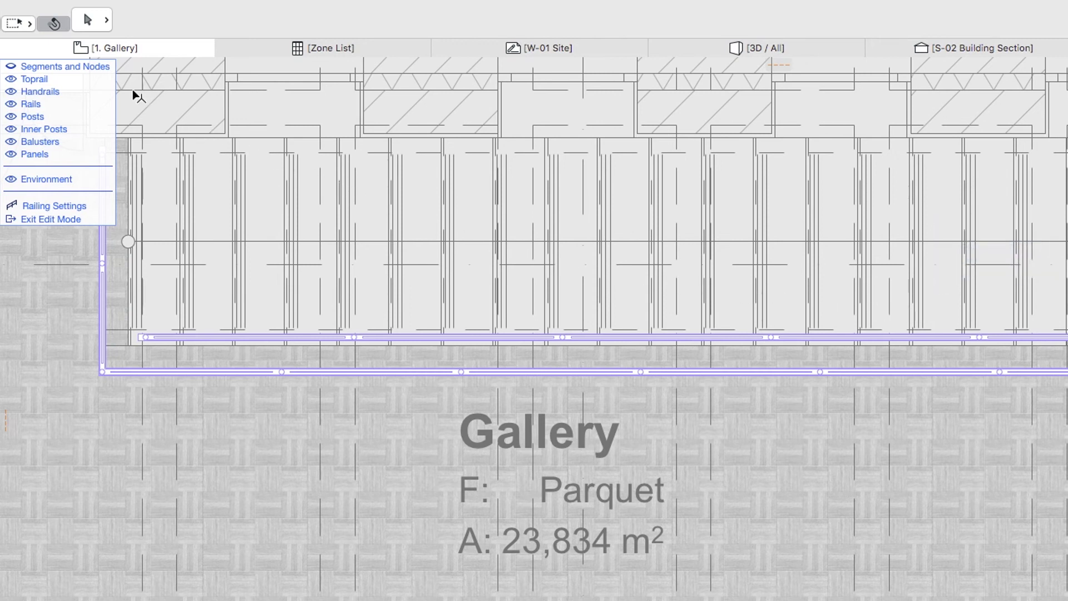
- Change the railing's top end node Ending Node Offset from 100 to 50
click(95, 66)
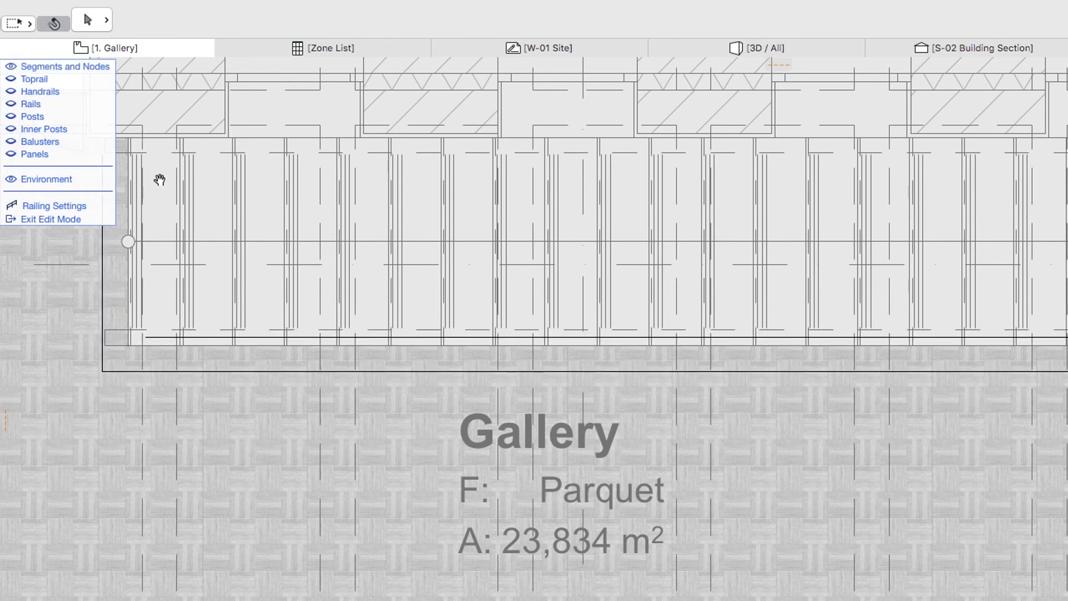
middle_drag(160, 177, 343, 211)
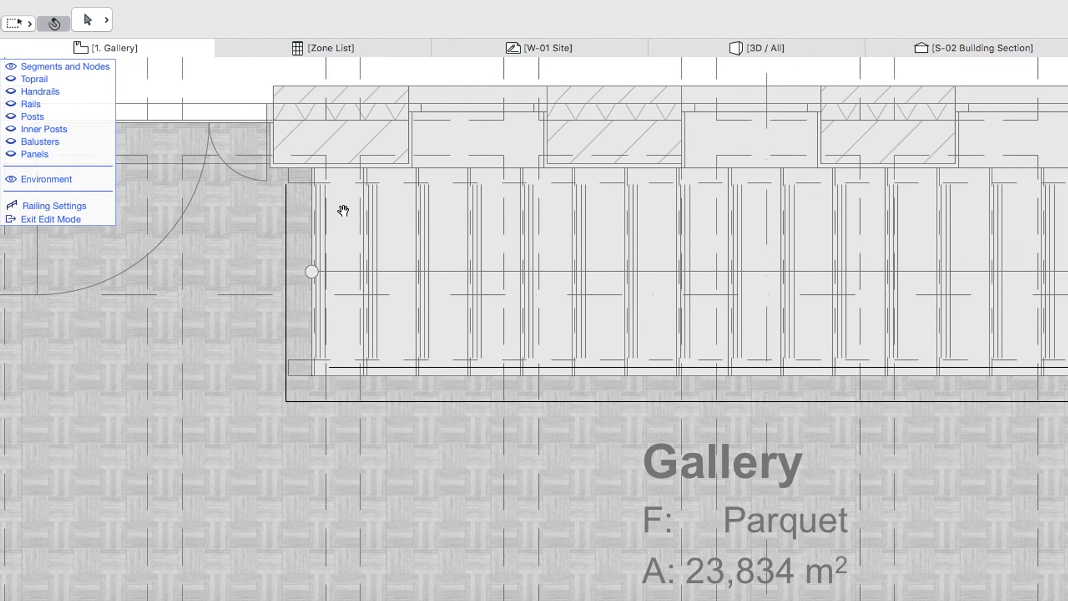
click(287, 215)
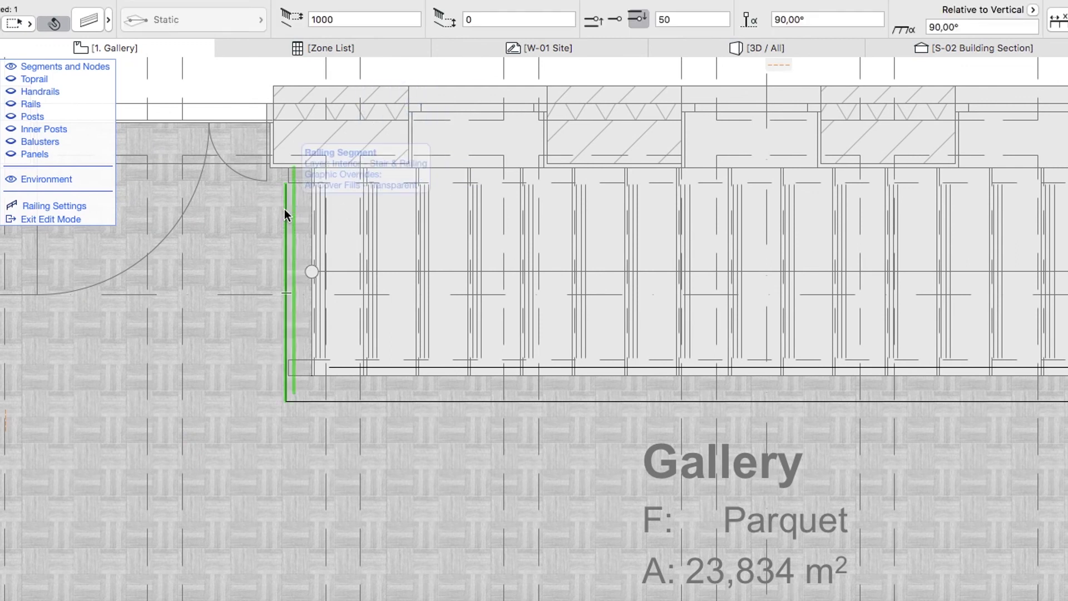
click(295, 170)
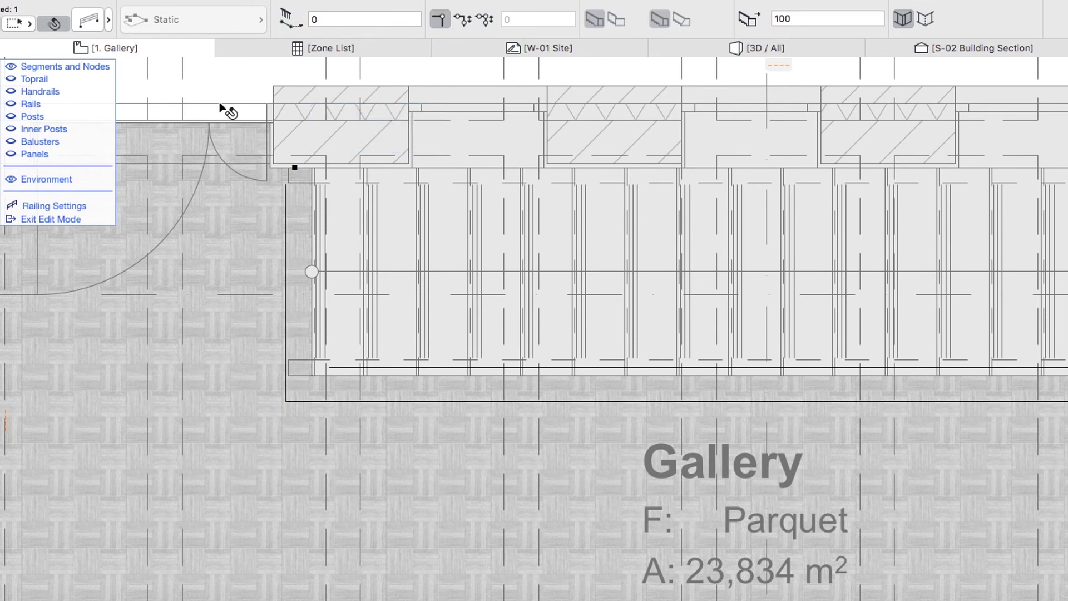
click(93, 25)
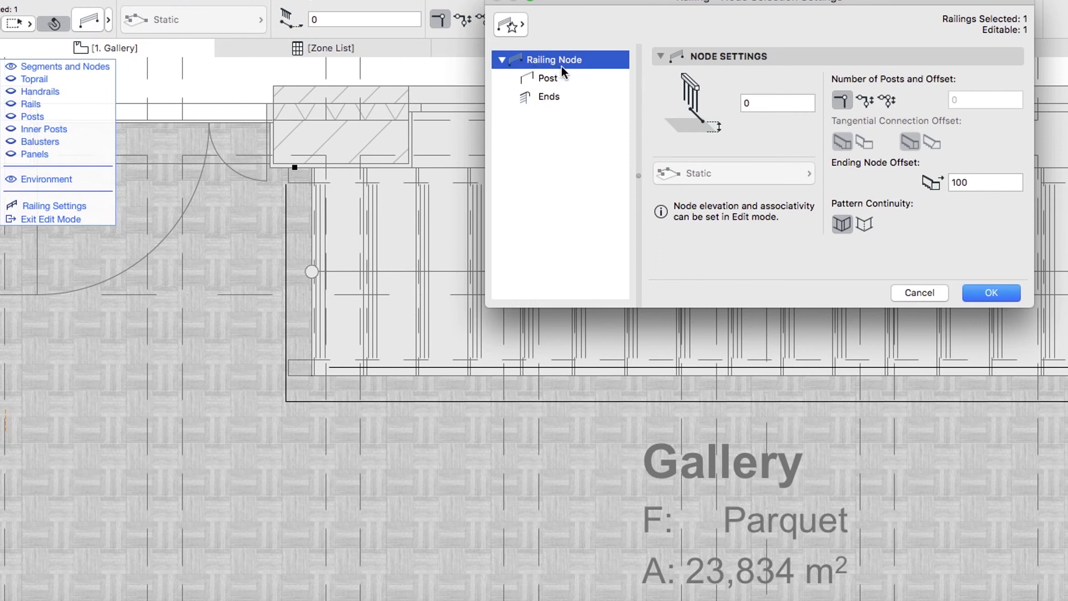
click(957, 184)
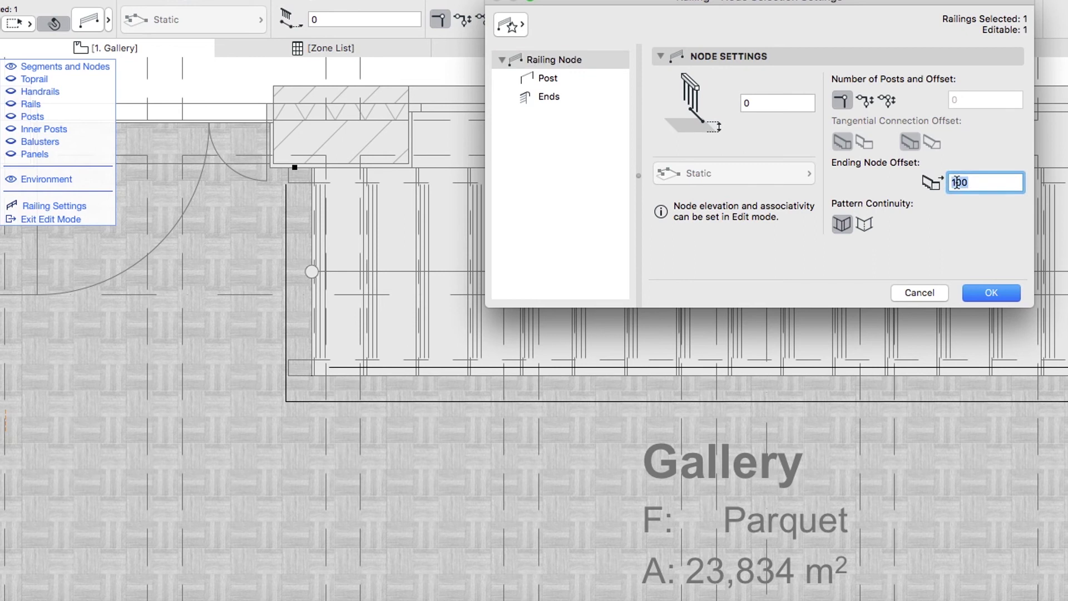
text(50)
click(982, 295)
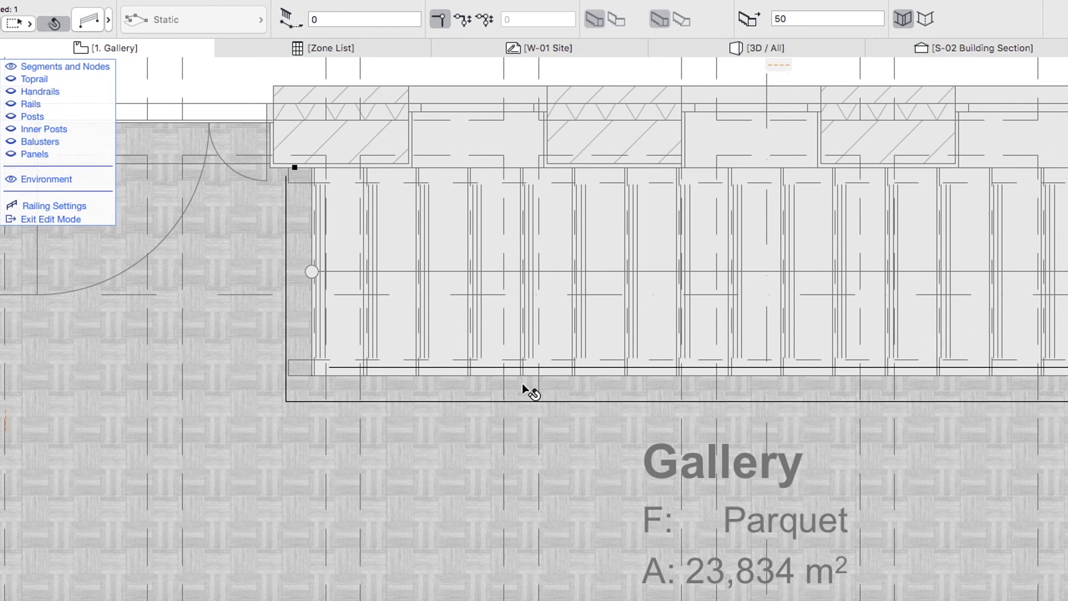
- Put the left and bottom railing segments on a centre reference line and exit Edit Mode
click(299, 342)
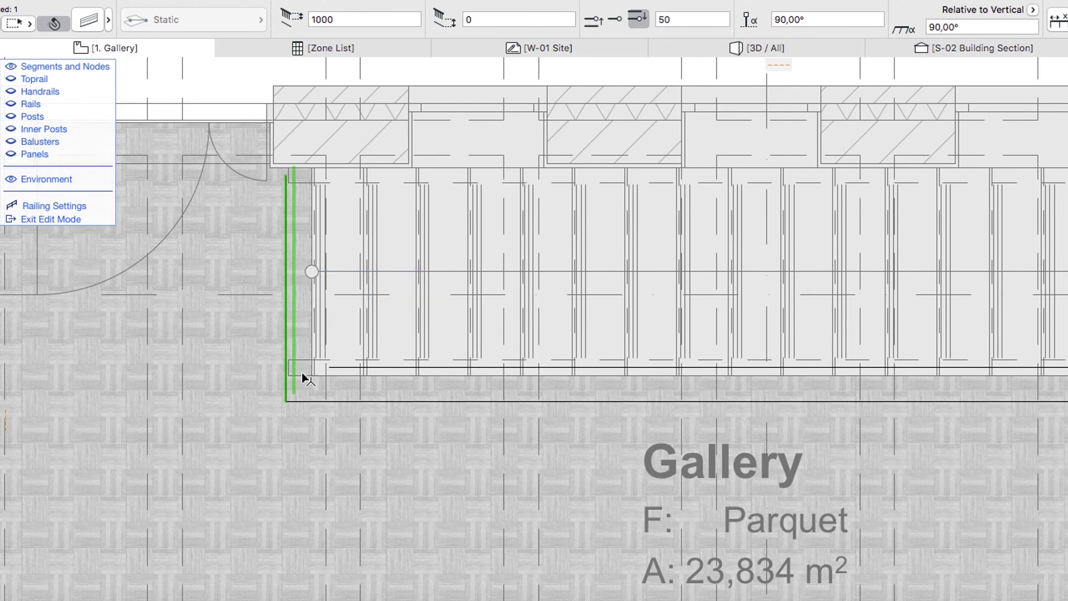
shift+click(310, 397)
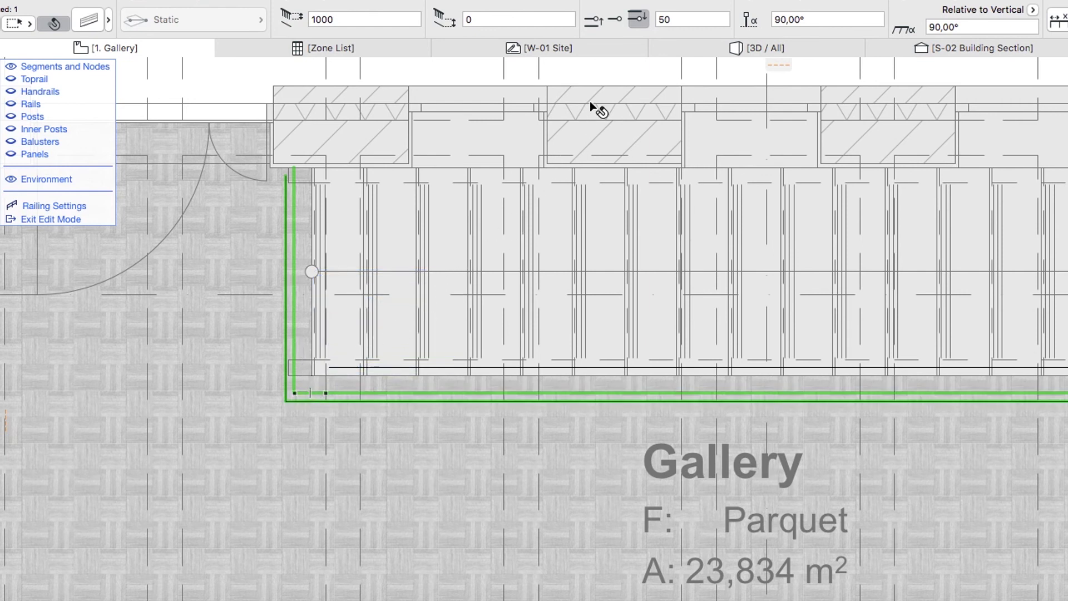
click(613, 22)
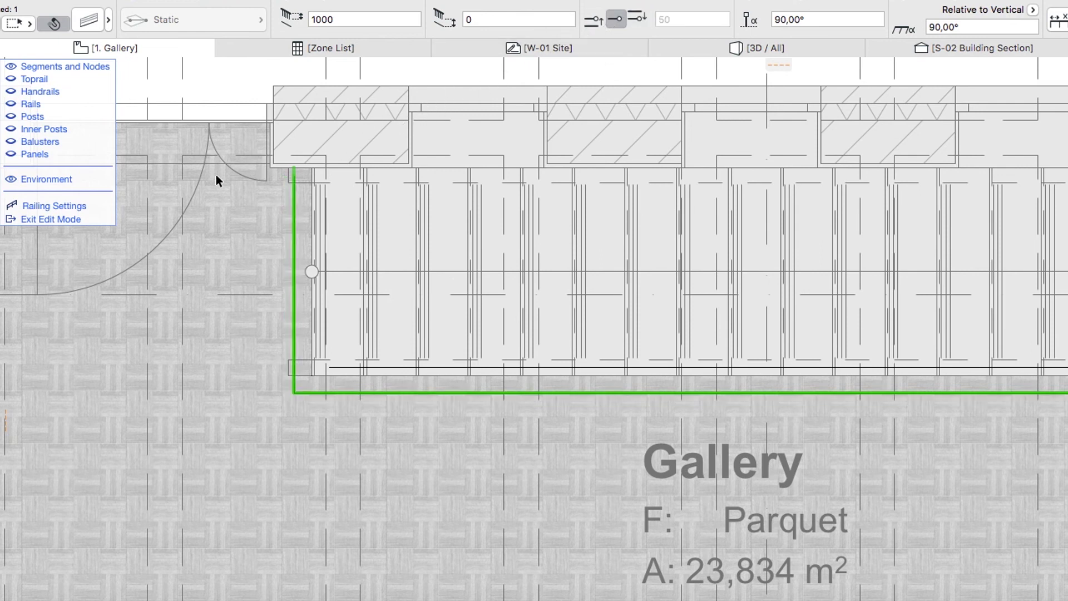
click(85, 218)
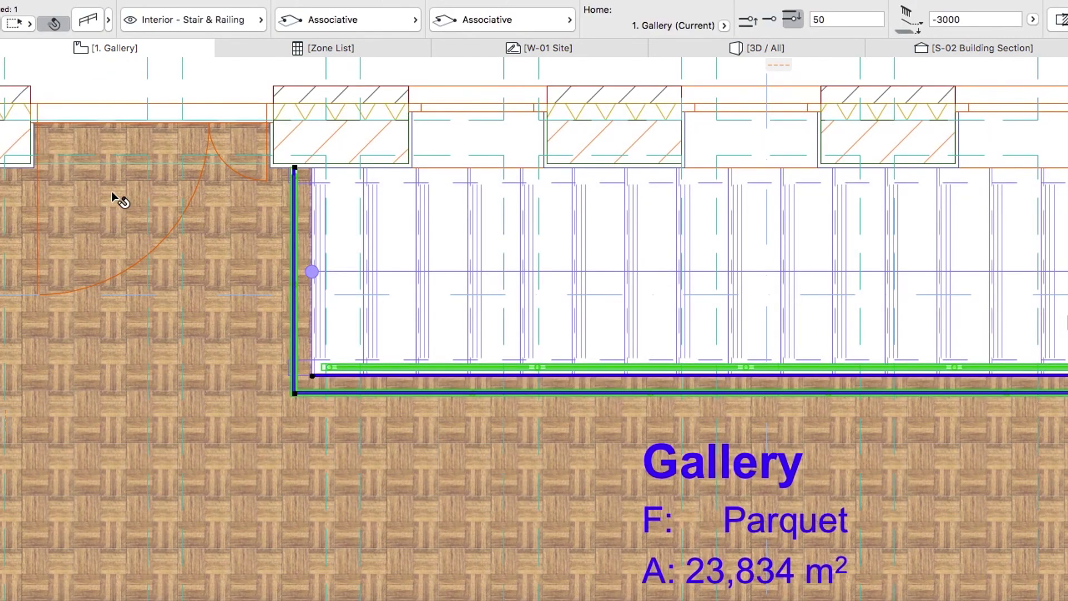
key(Escape)
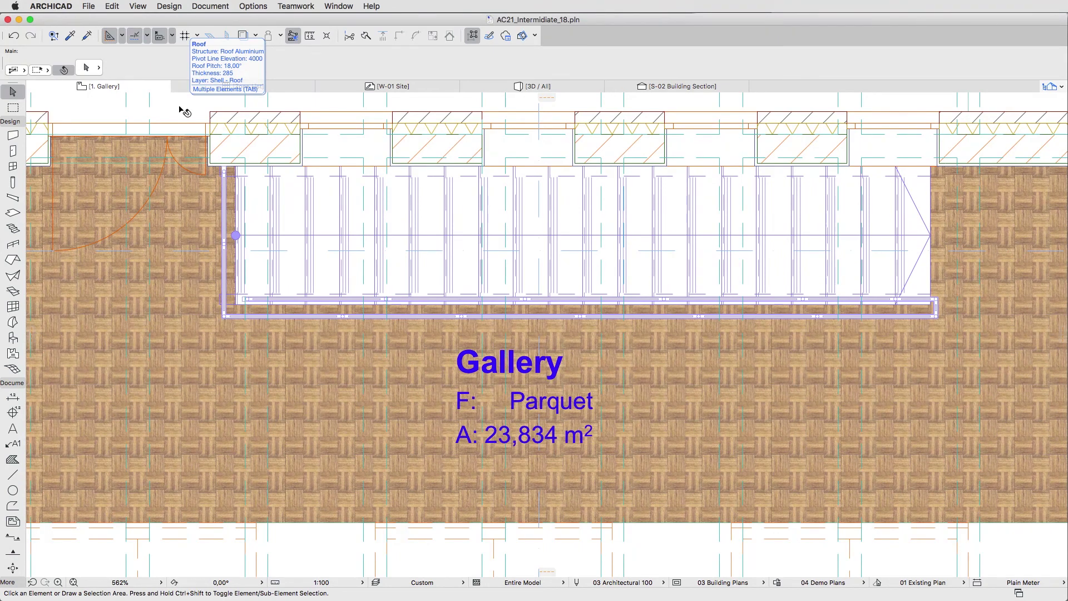
scroll(182, 110, down, 2)
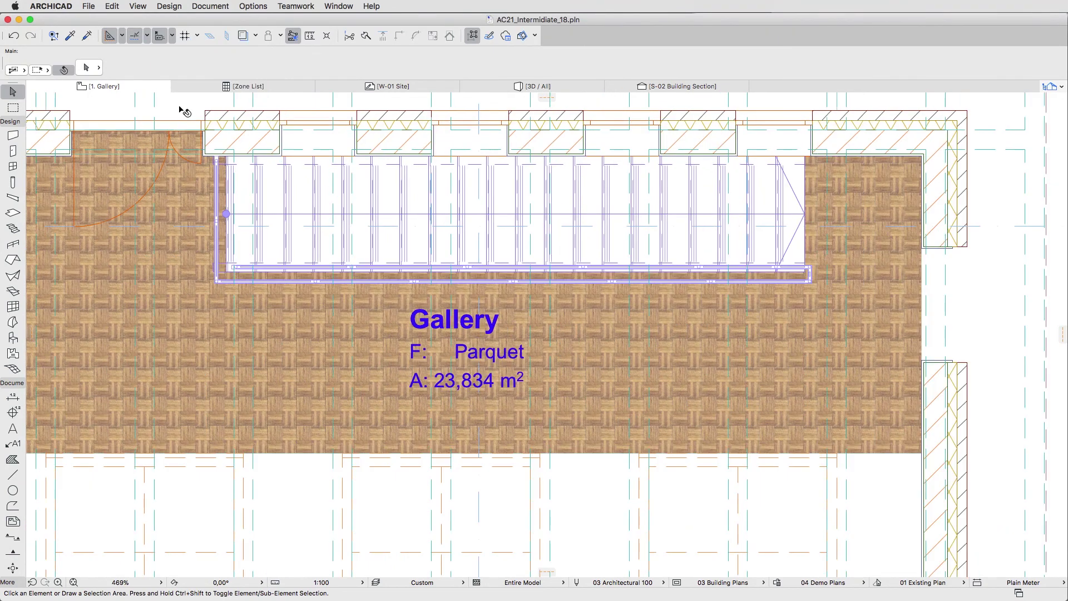
- Set railing defaults to show on Home Story Only with an Ending Node Offset of 50
middle_drag(179, 107, 276, 111)
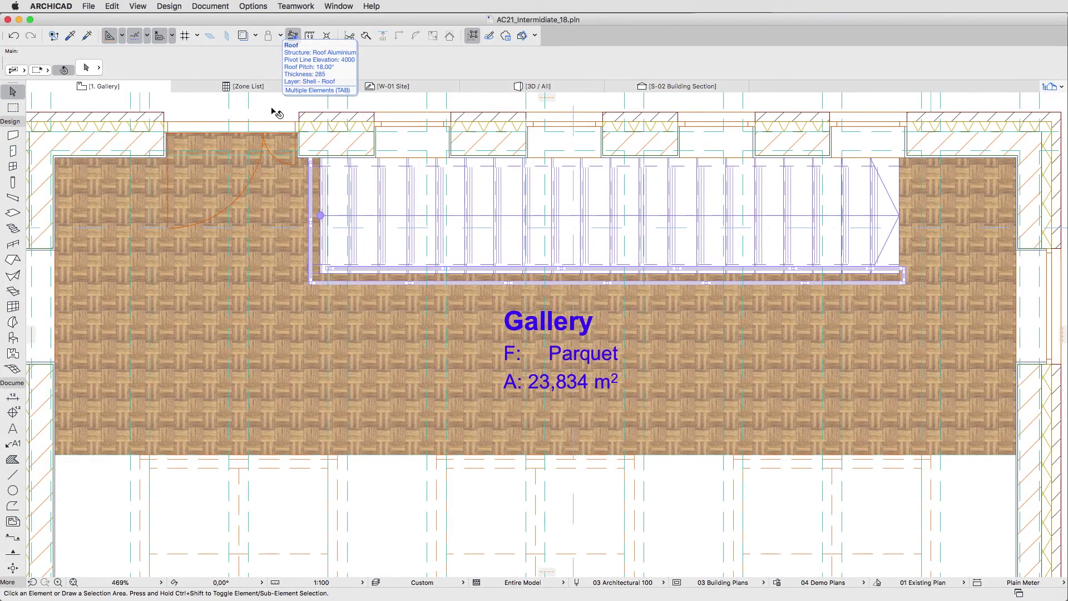
click(12, 244)
double_click(12, 245)
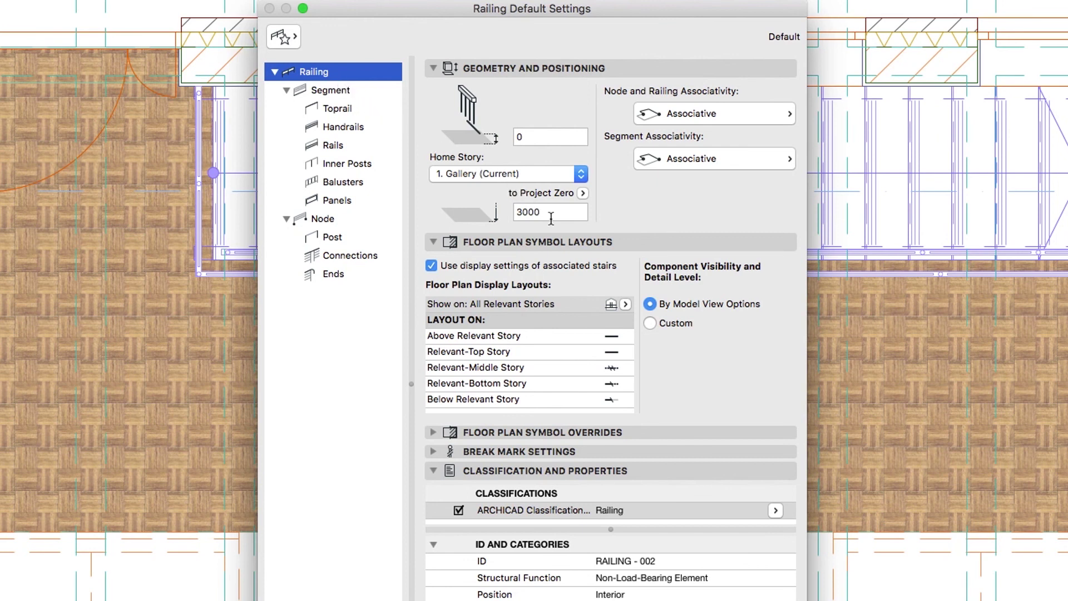
click(625, 304)
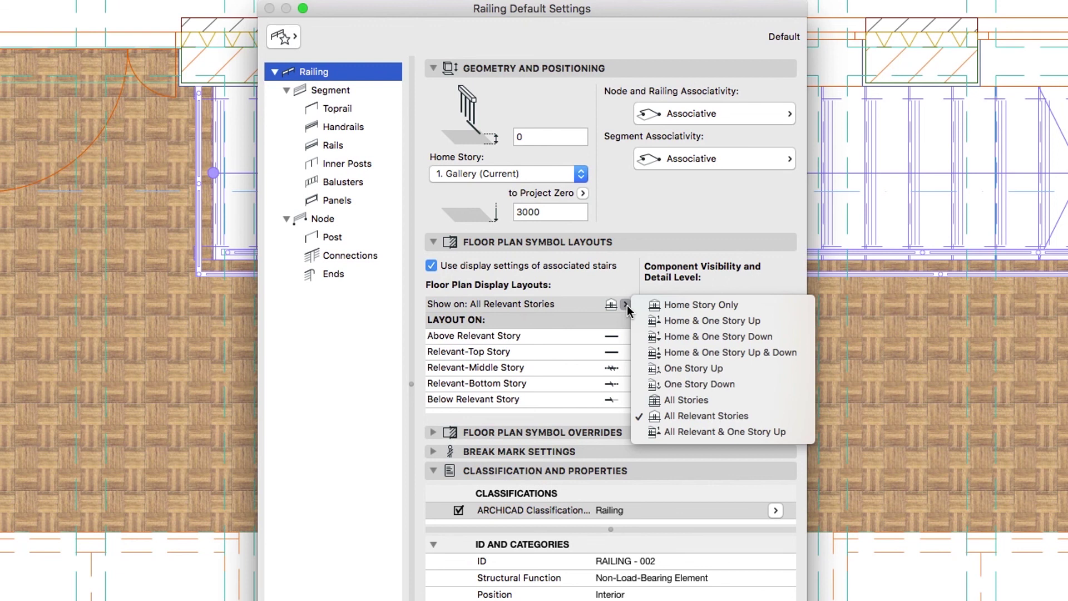
click(639, 306)
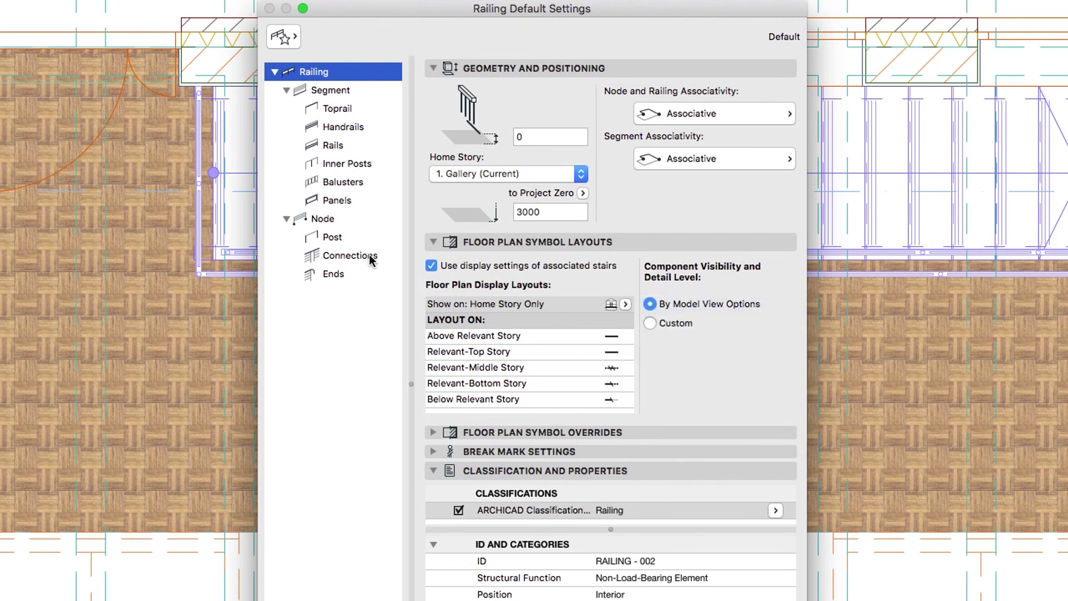
click(340, 224)
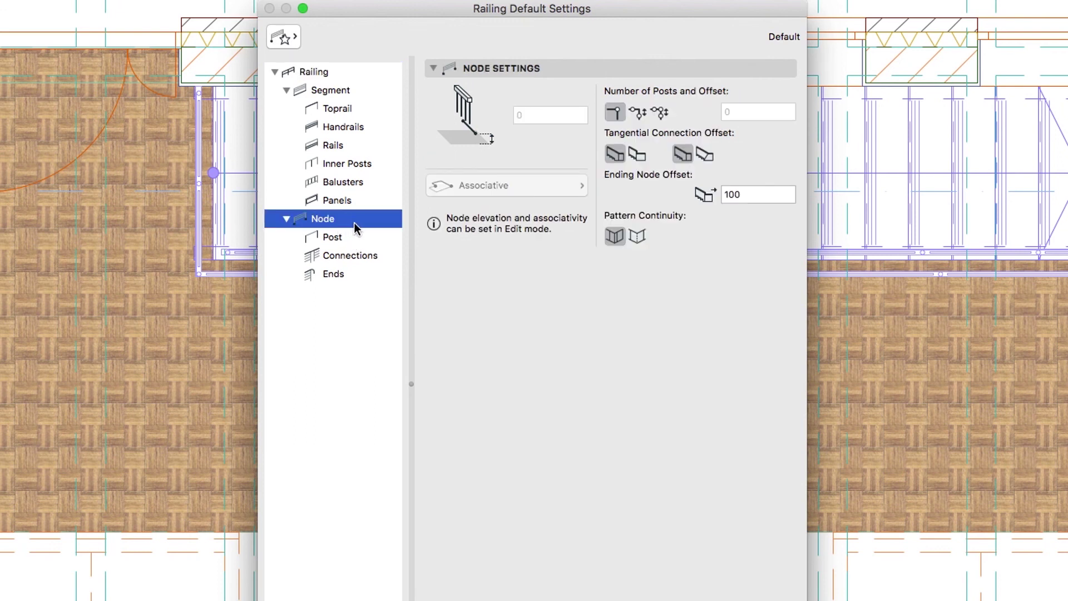
click(727, 196)
text(50)
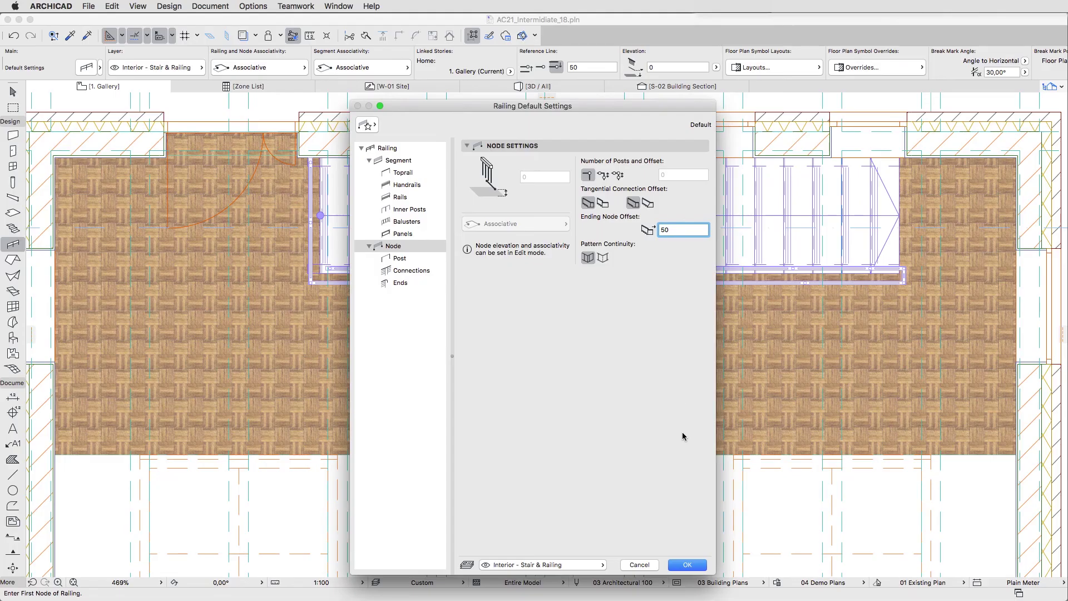
- Accept the new railing defaults and start a railing at the floor's lower-left corner
click(686, 565)
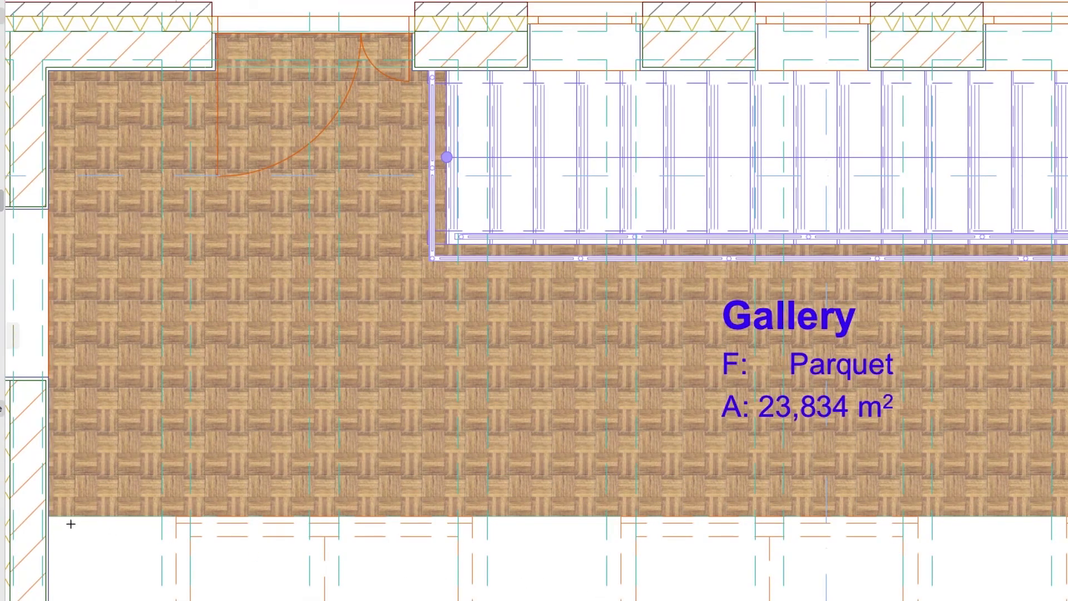
click(49, 515)
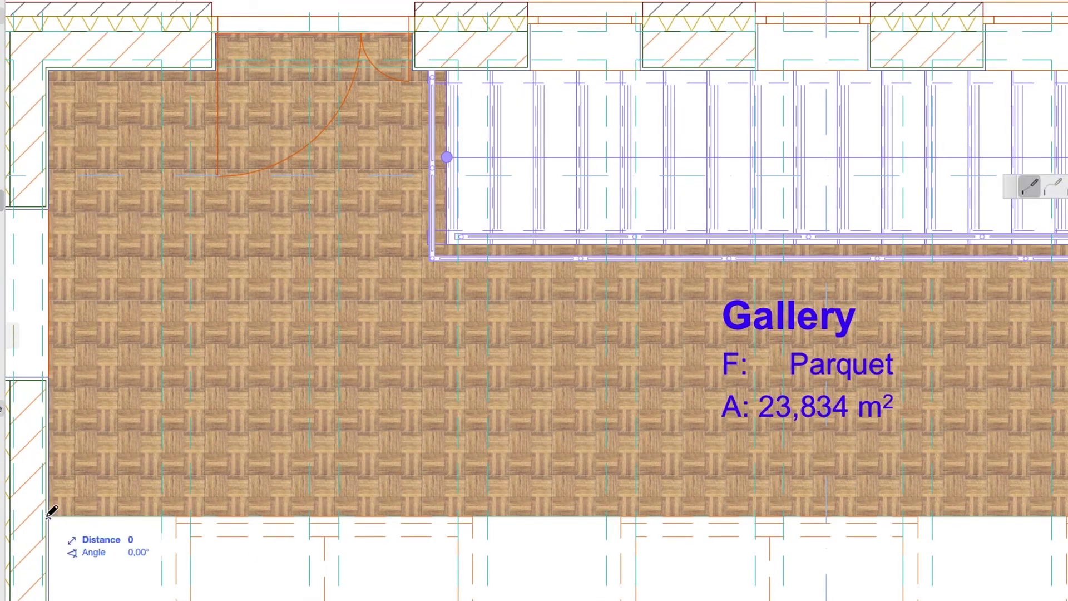